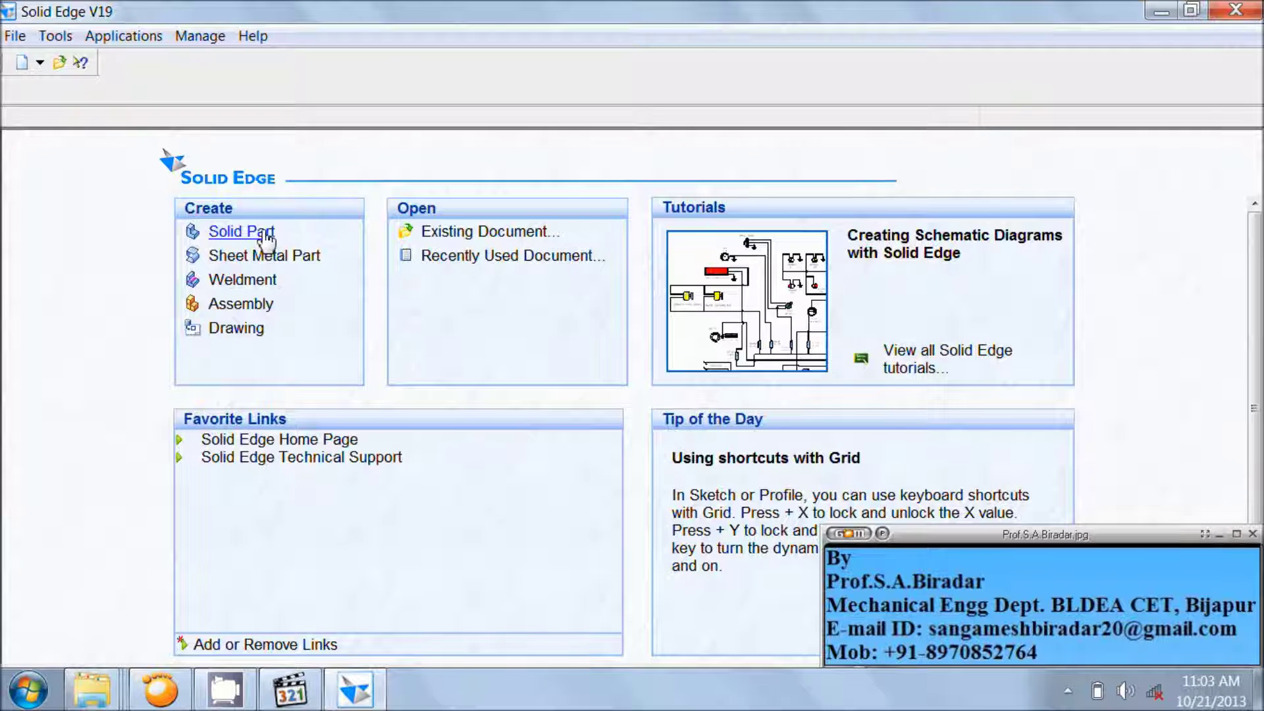
Step: Create a new solid part document and start a revolved protrusion
left_click(265, 235)
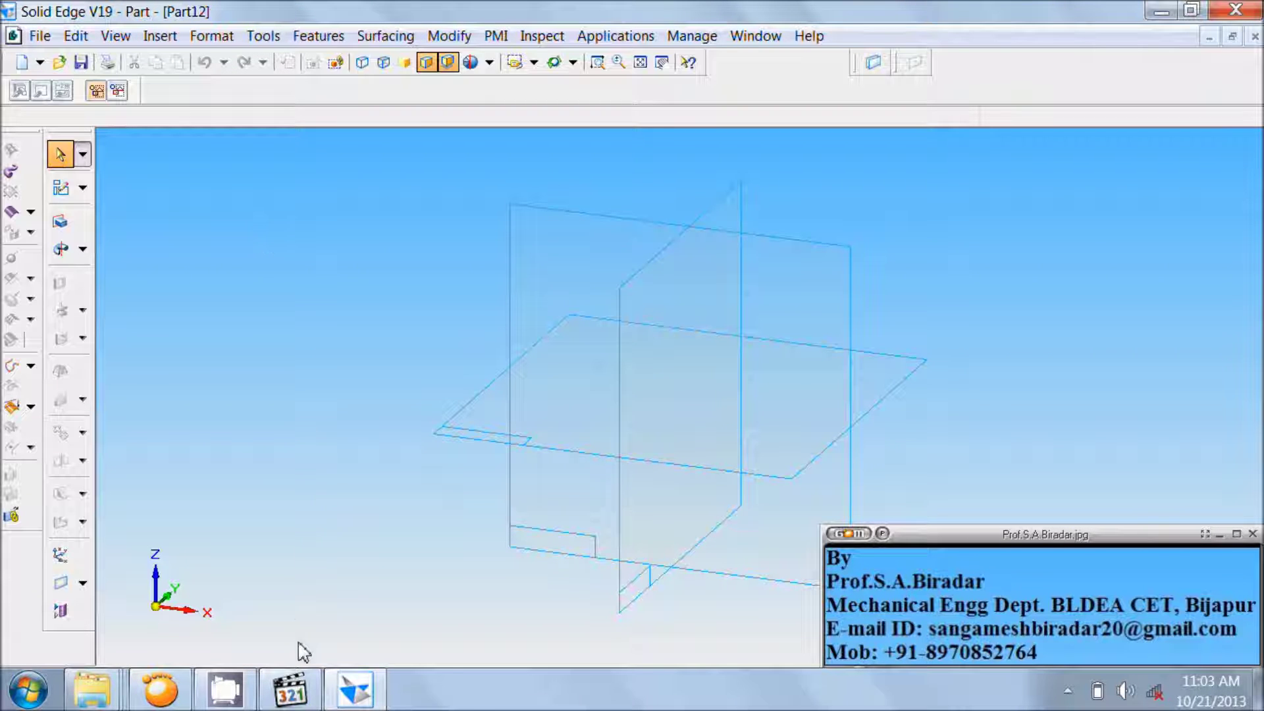
left_click(289, 688)
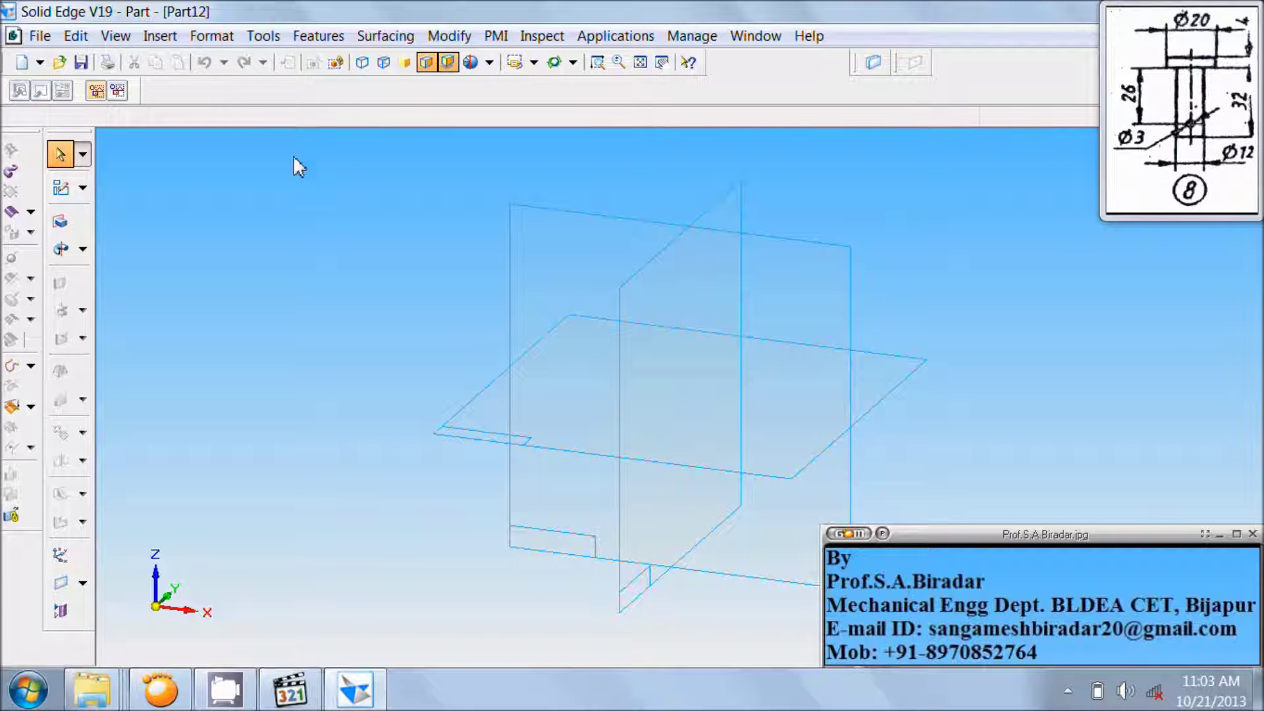
left_click(58, 249)
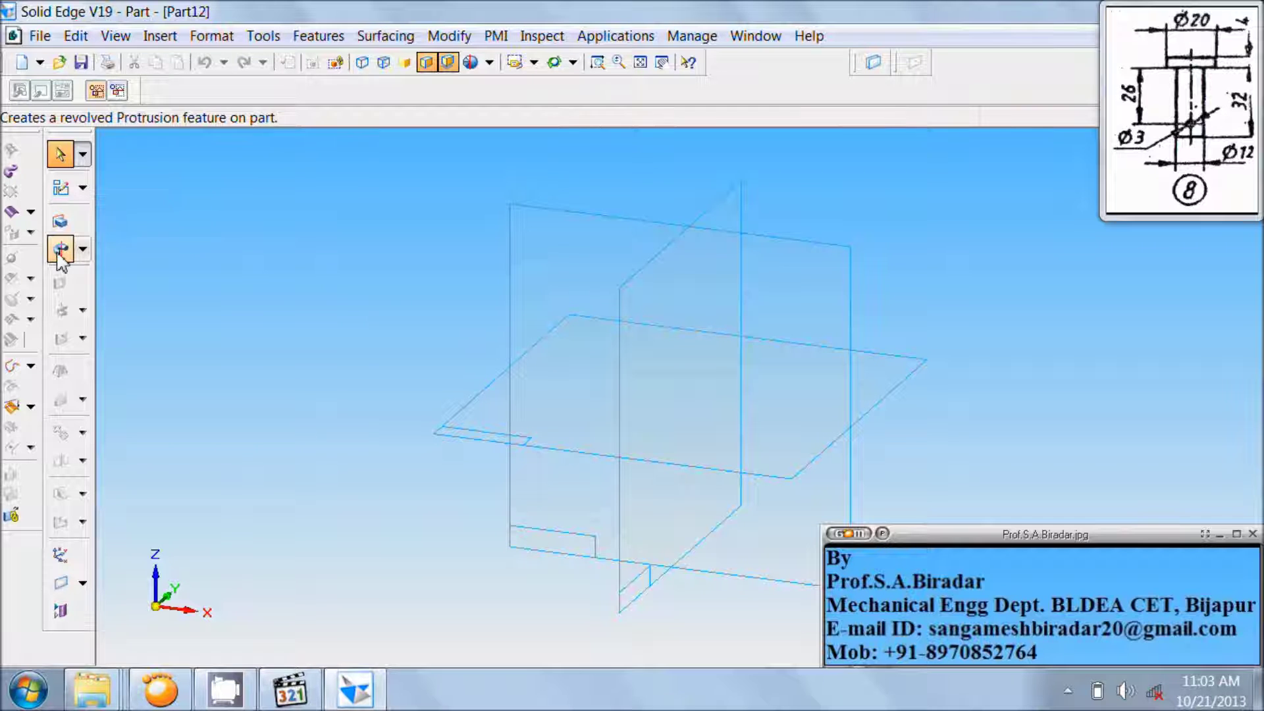
Step: Put the revolved protrusion's profile sketch on the front (xz) plane and begin the first line
left_click(536, 244)
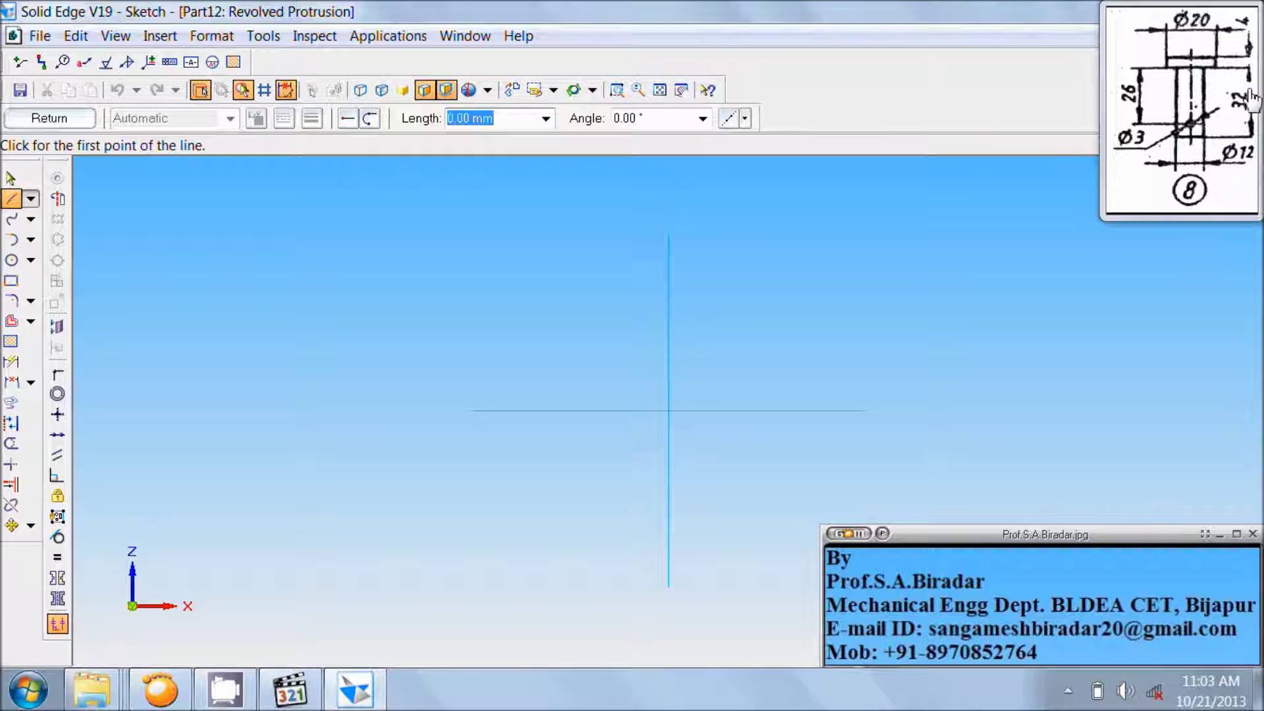
left_click(363, 221)
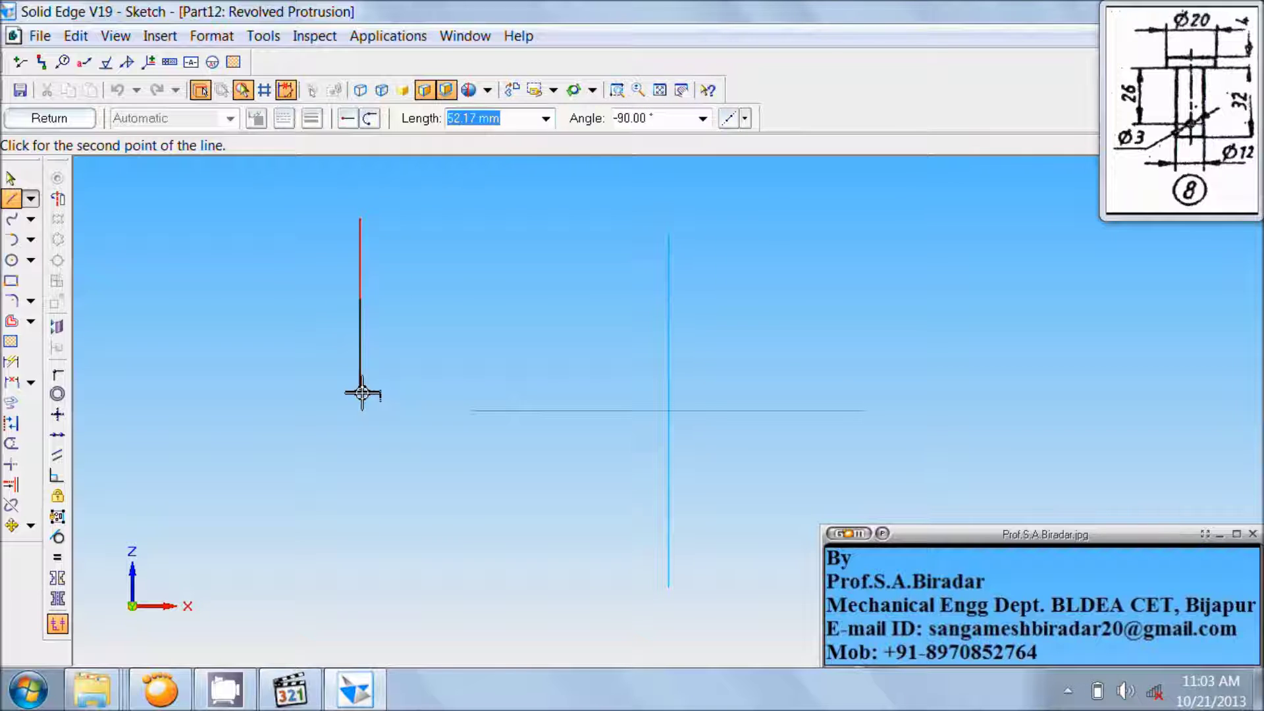
type("32")
Step: Draw a 32 mm line down, a 6 mm (12/2) bottom line, and a 32 mm line up
key("Tab")
type("-")
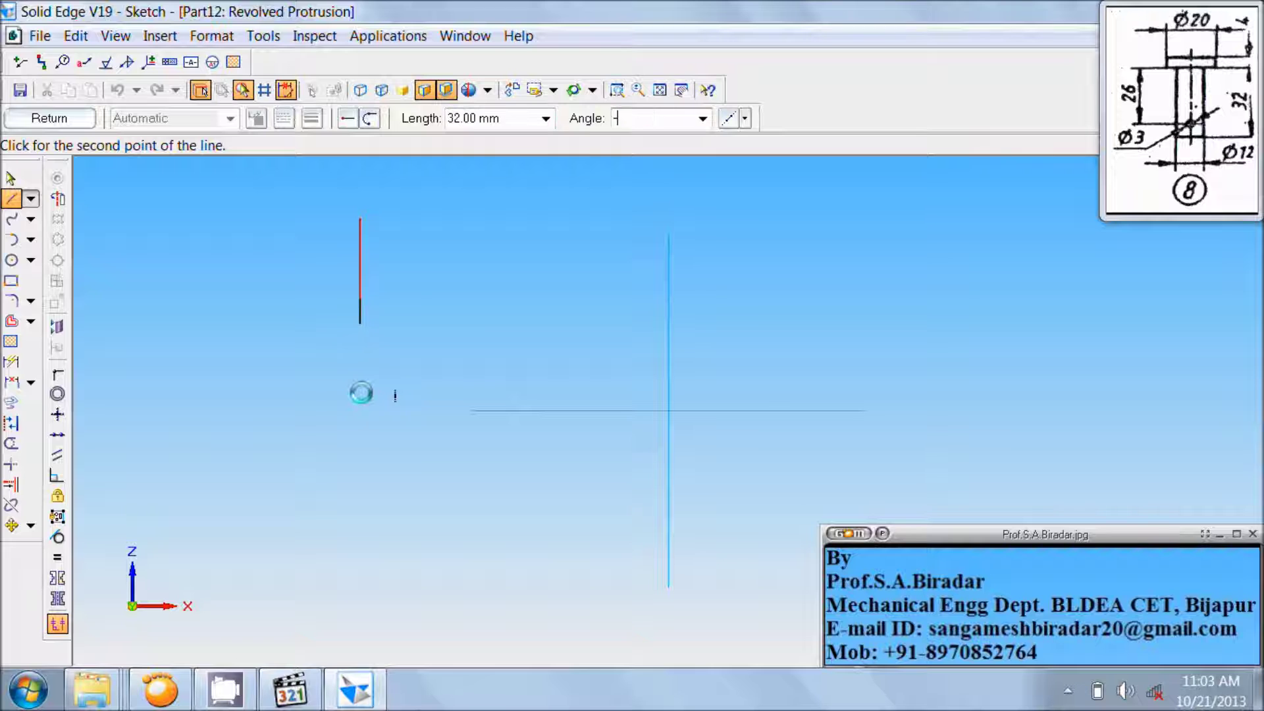
type("90")
left_click(360, 394)
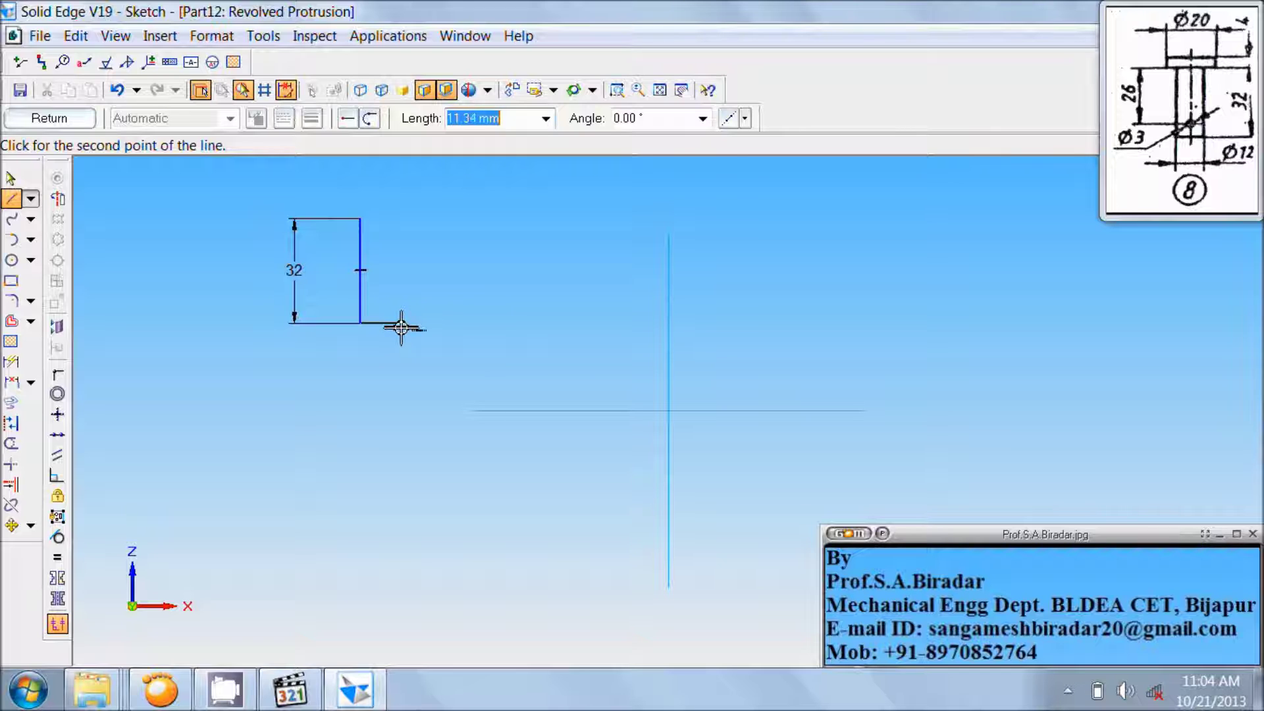
type("12/2")
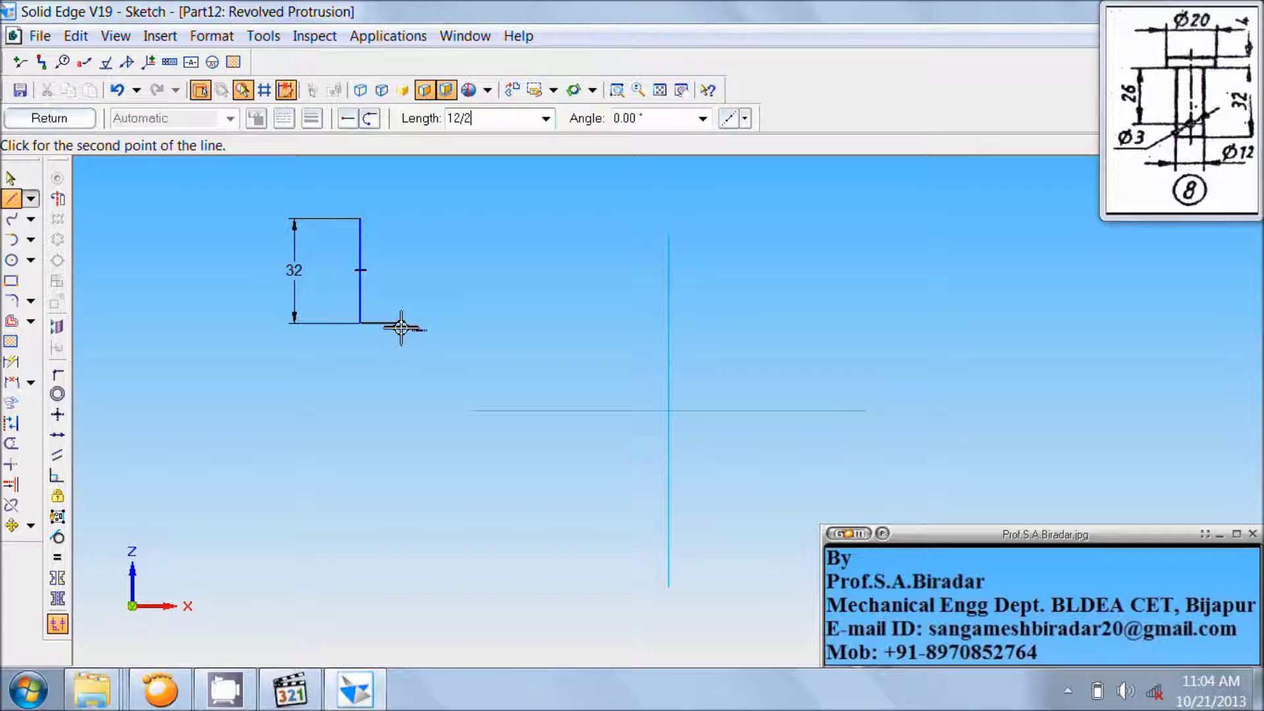
key("Tab")
type("0")
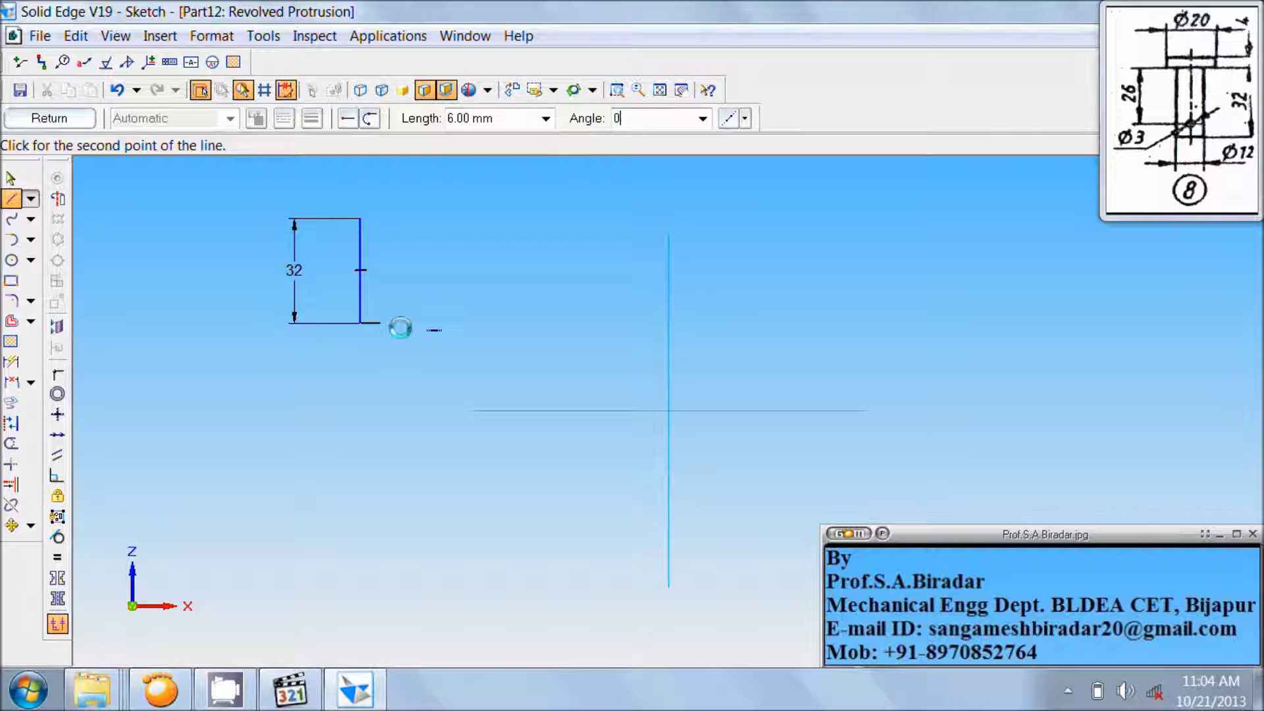
key("Return")
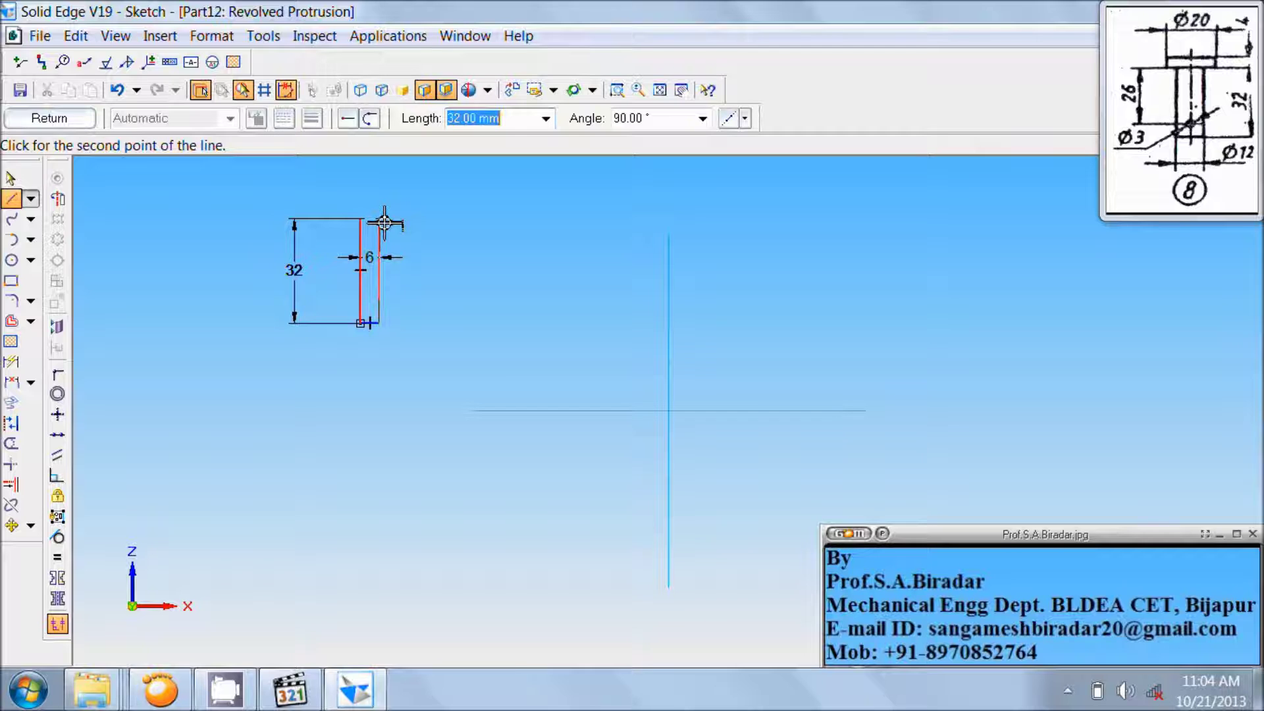
type("32")
key("Tab")
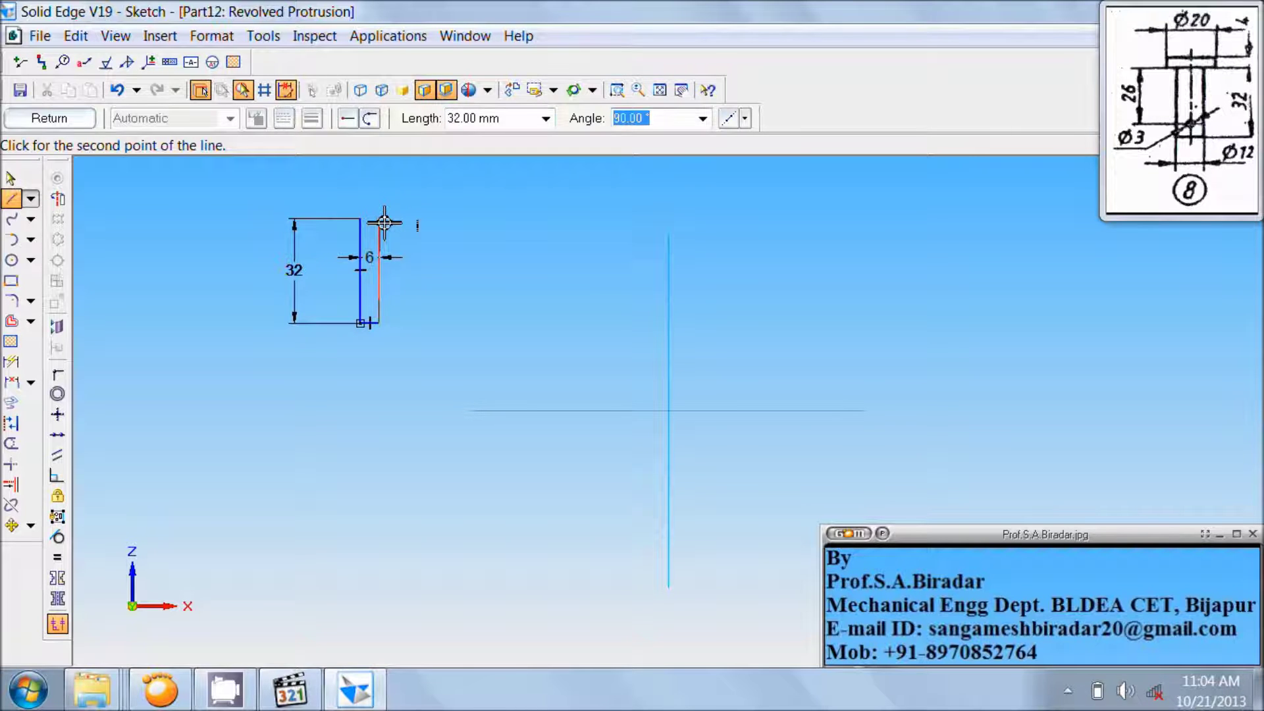
type("90")
key("Return")
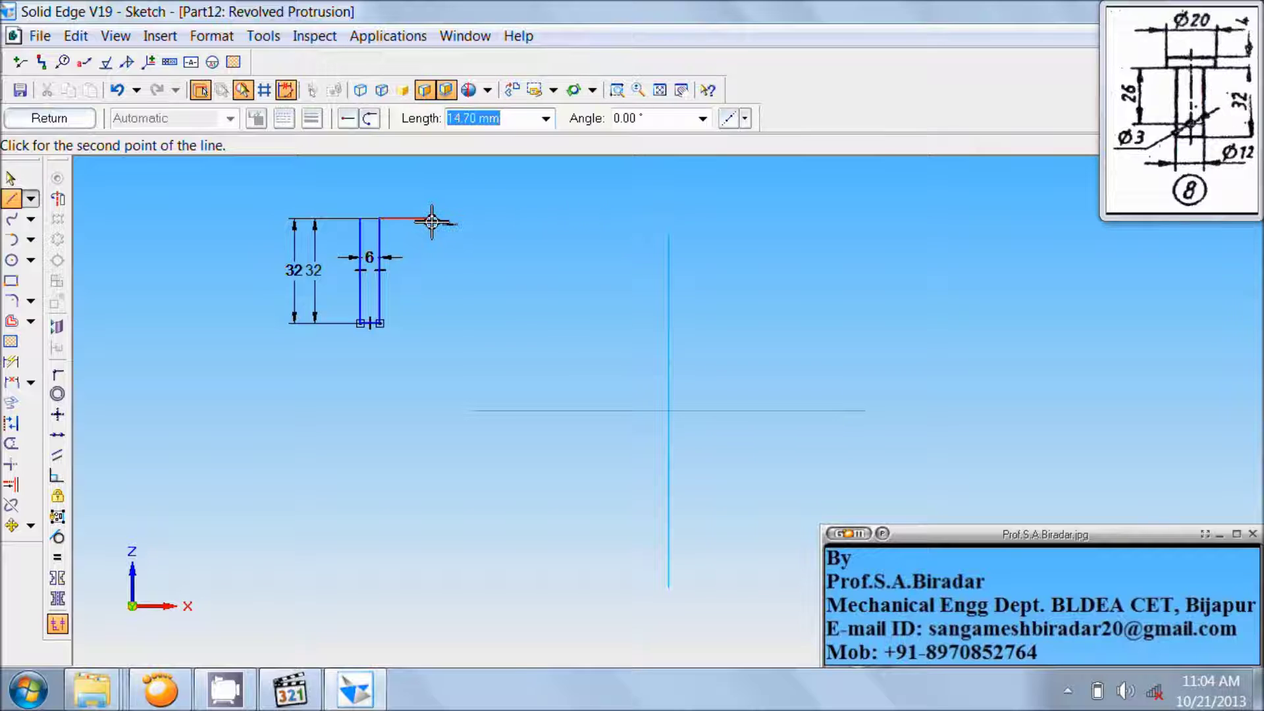
Step: Add a 4 mm ((20-12)/2) horizontal step at the top and a 4 mm vertical line above it
key("BackSpace")
type("(20-12)/2")
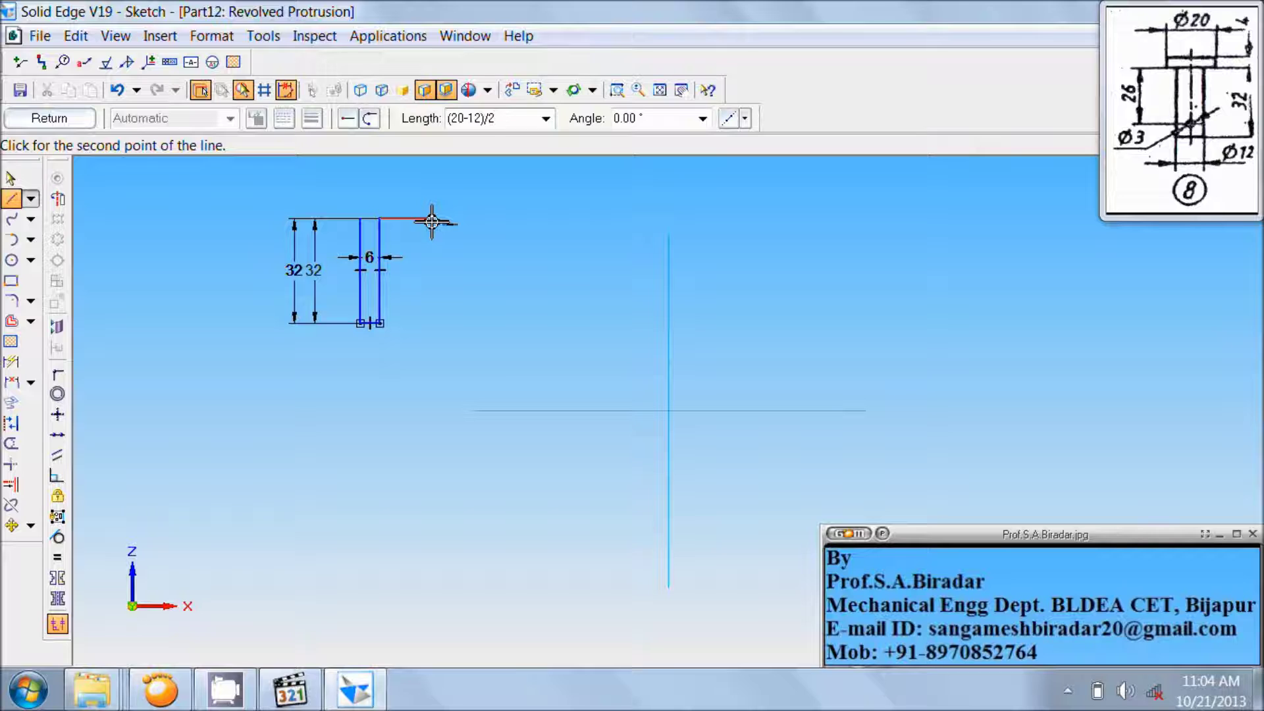
key("Tab")
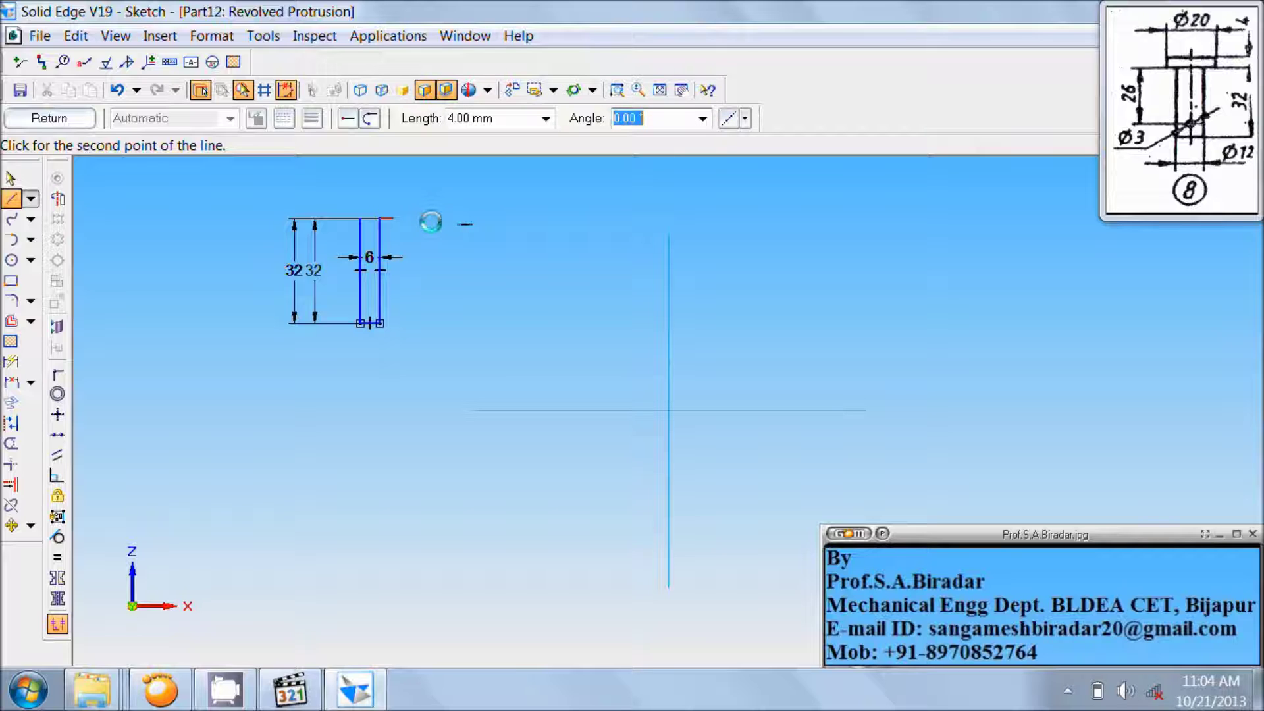
key("Return")
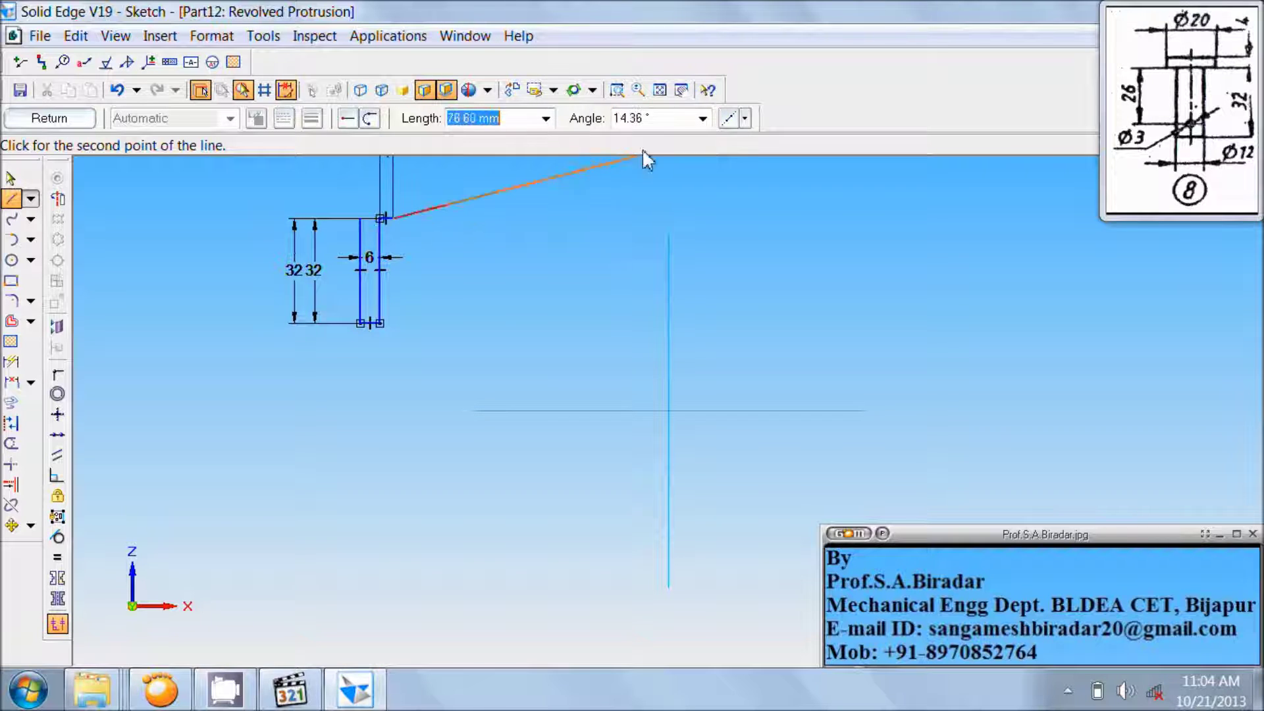
left_click(661, 90)
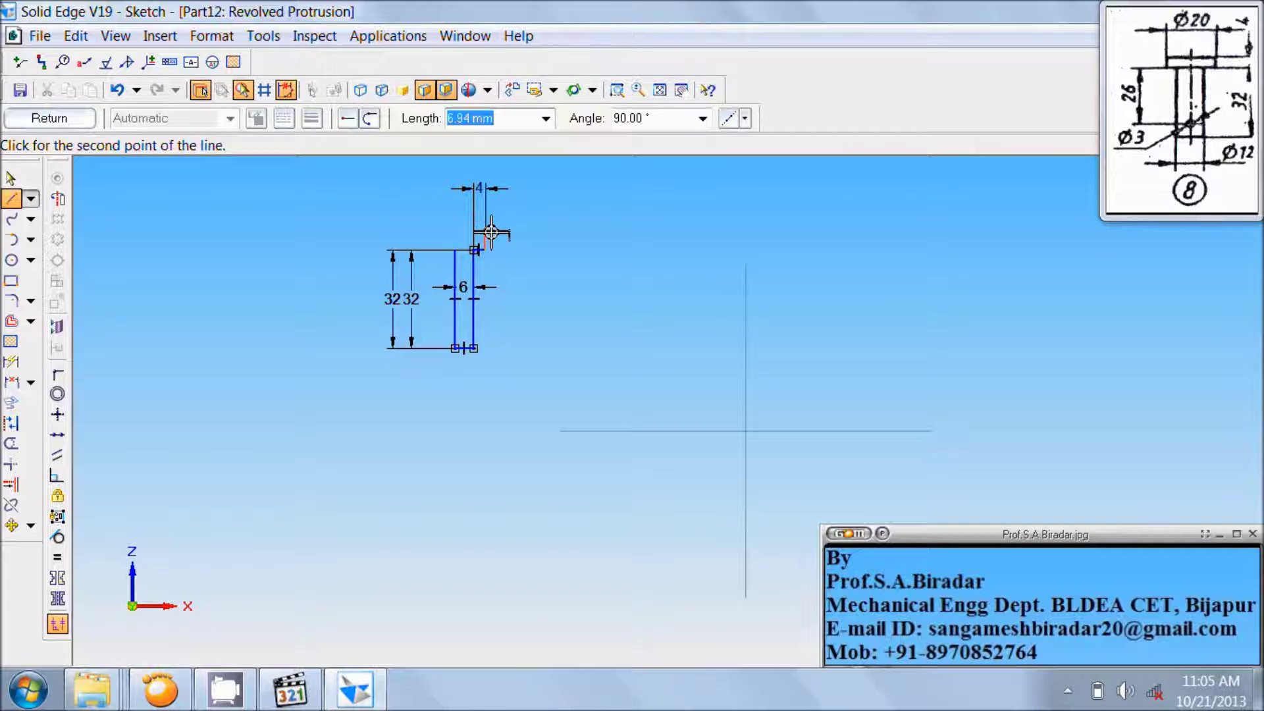
type("4")
key("Tab")
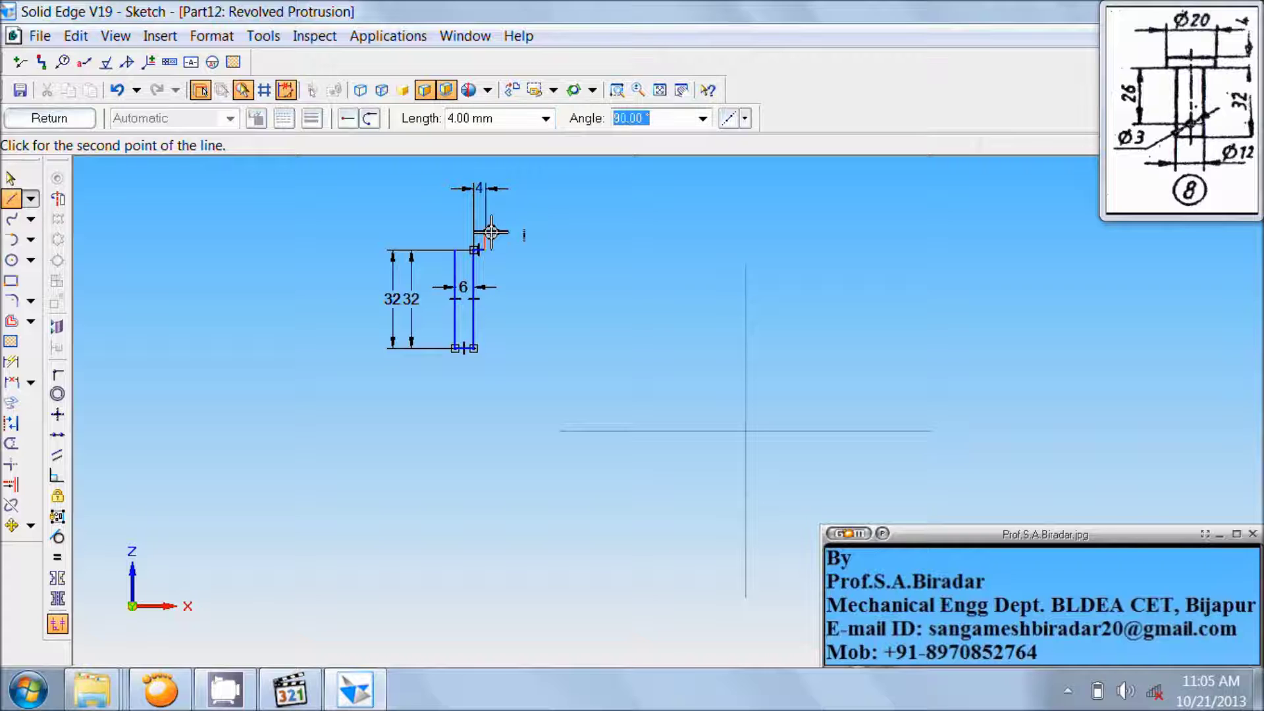
type("90")
key("Tab")
left_click(481, 240)
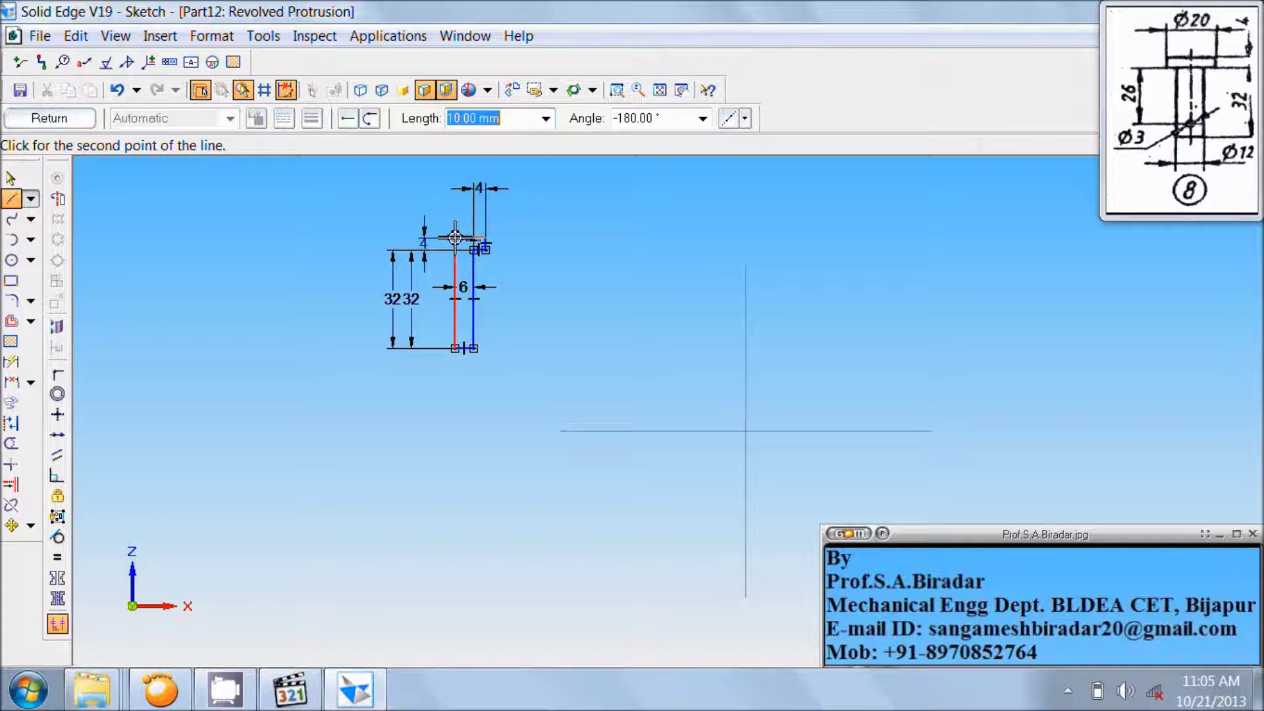
type("20/2")
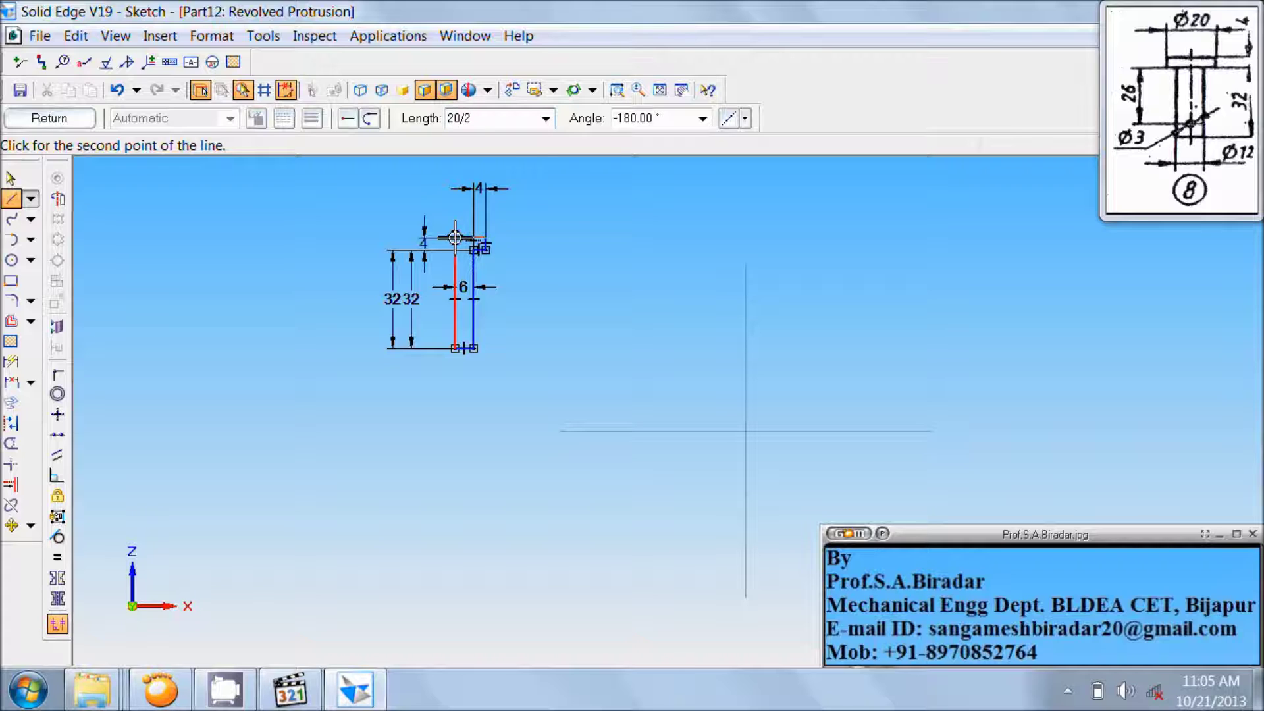
Step: Draw the 10 mm (20/2) top line and a 4 mm line down to close the head
key("Tab")
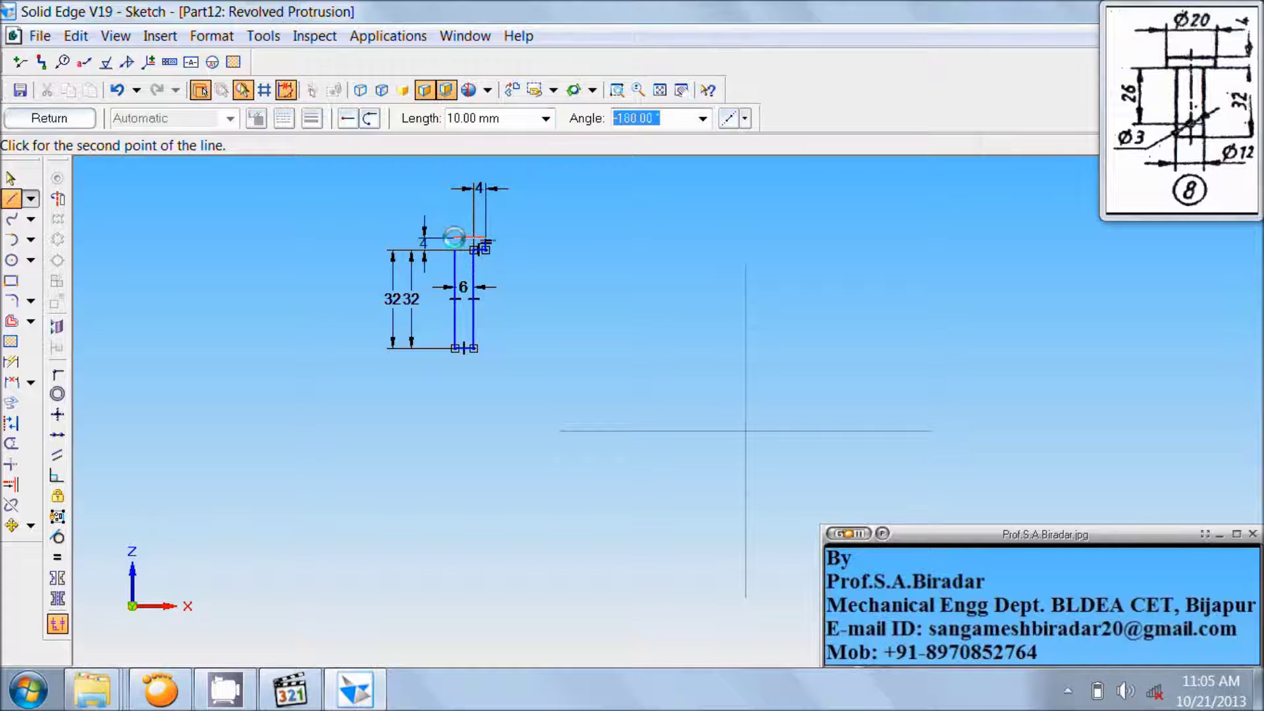
type("180")
key("Return")
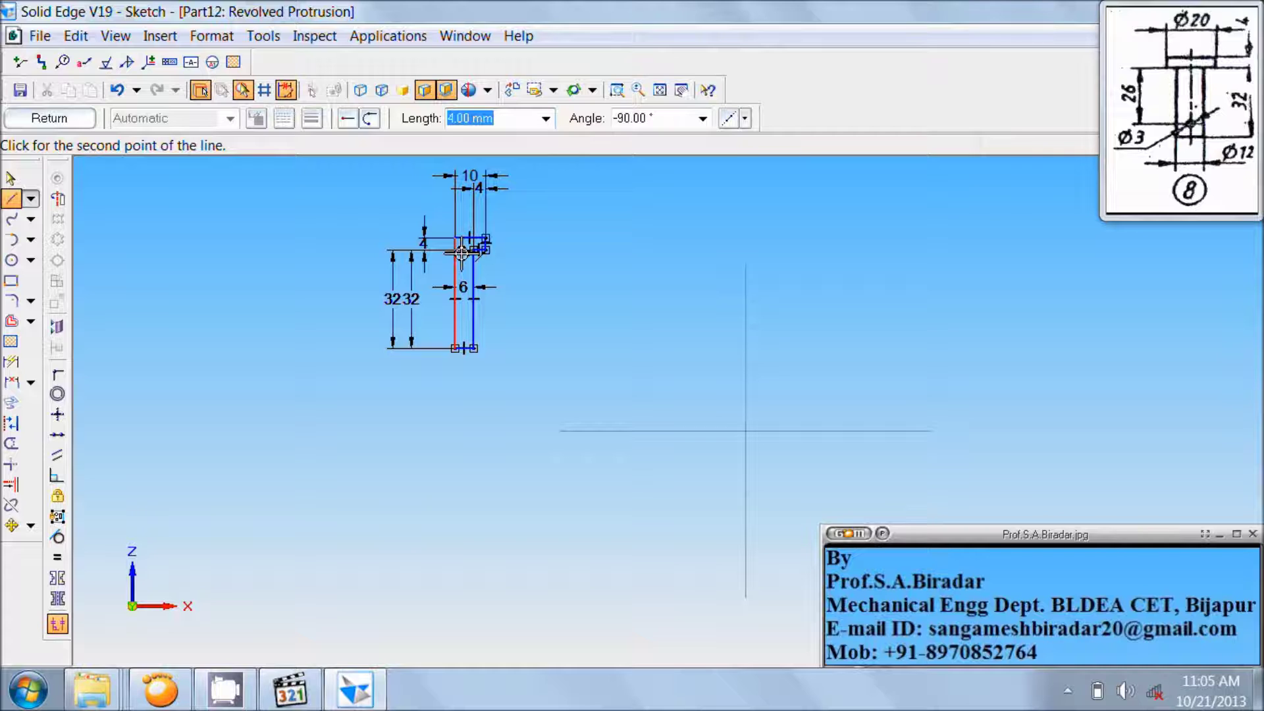
left_click(463, 252)
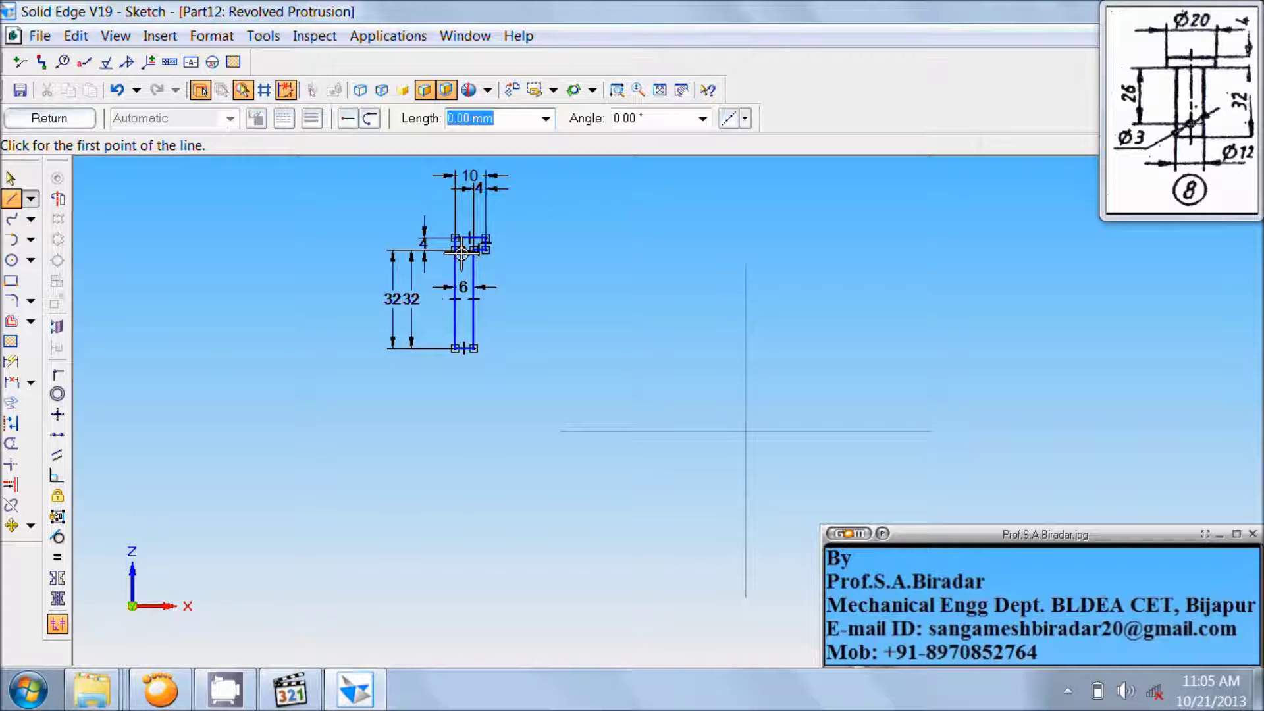
Step: Delete the 32, 4 and 10 mm dimensions from the profile sketch
left_click(11, 177)
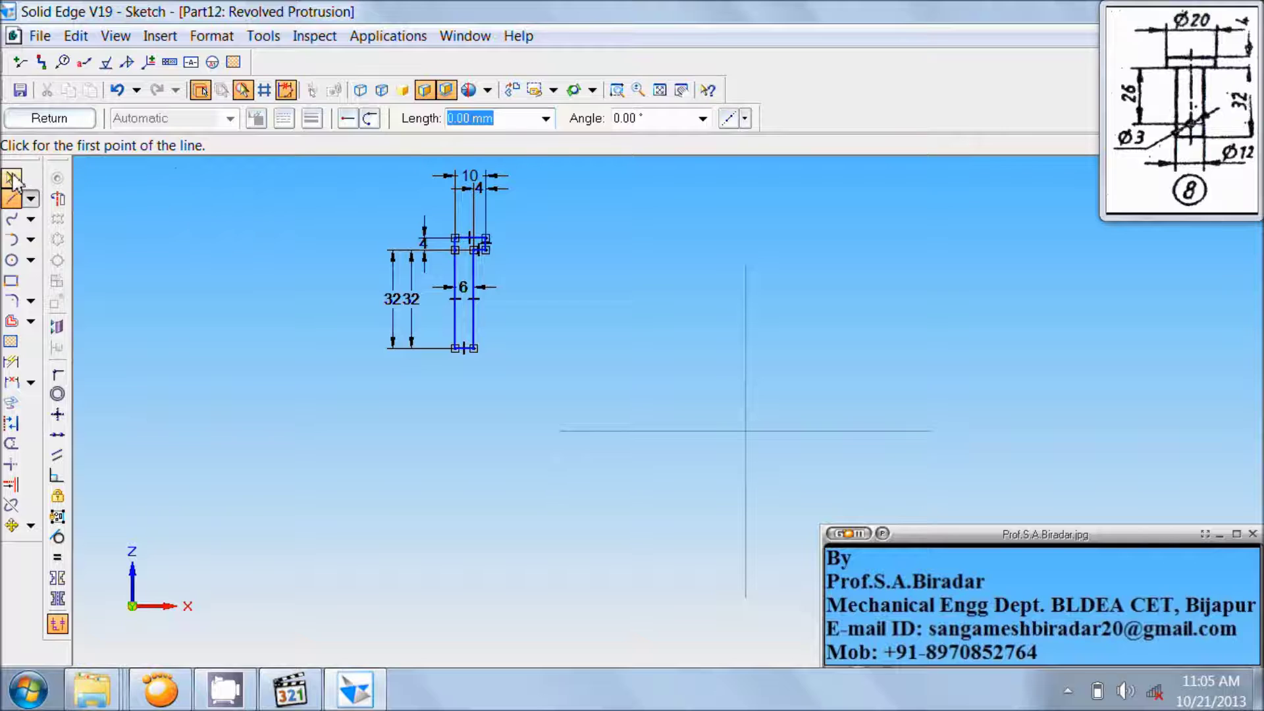
left_click(390, 339)
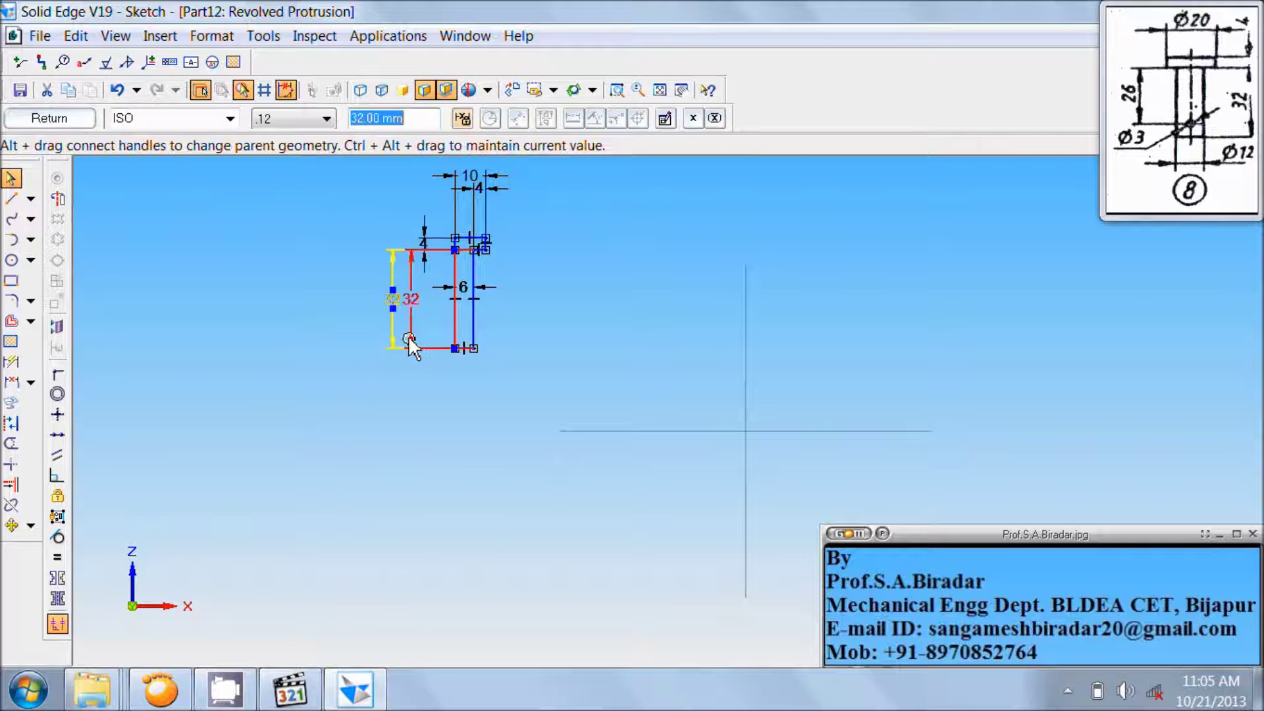
left_click(431, 228, "shift")
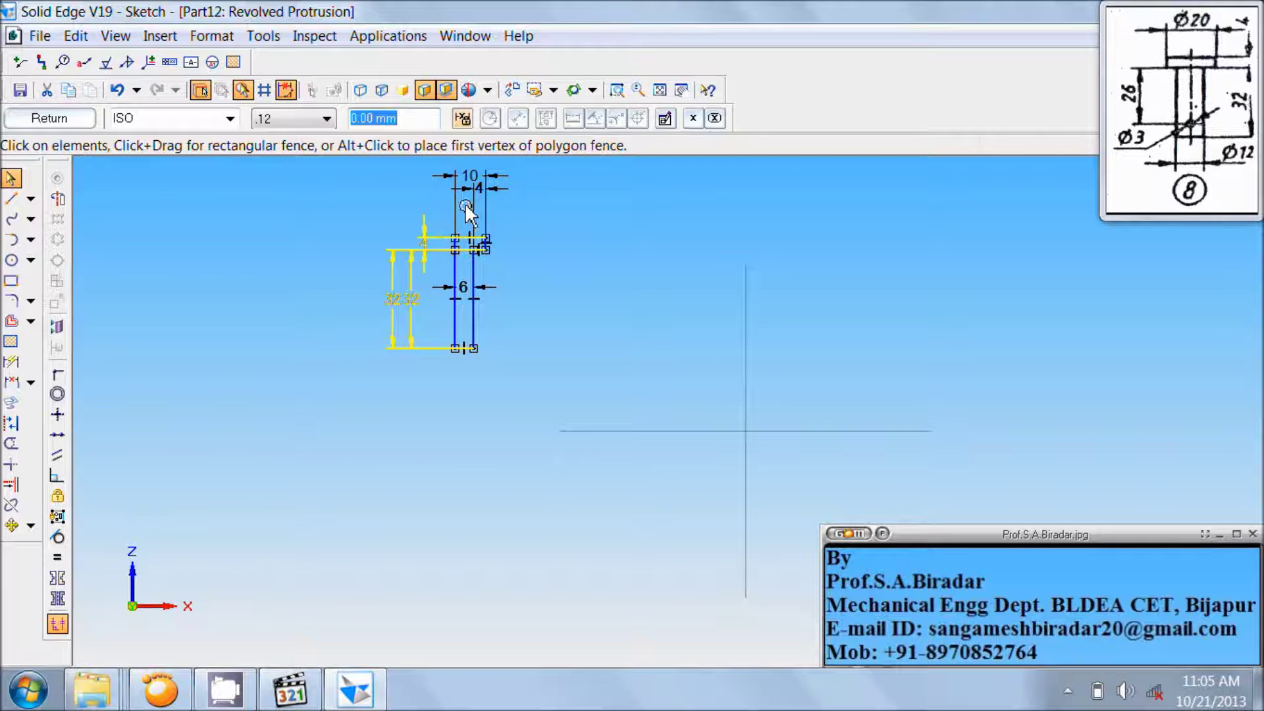
left_click(466, 209, "shift")
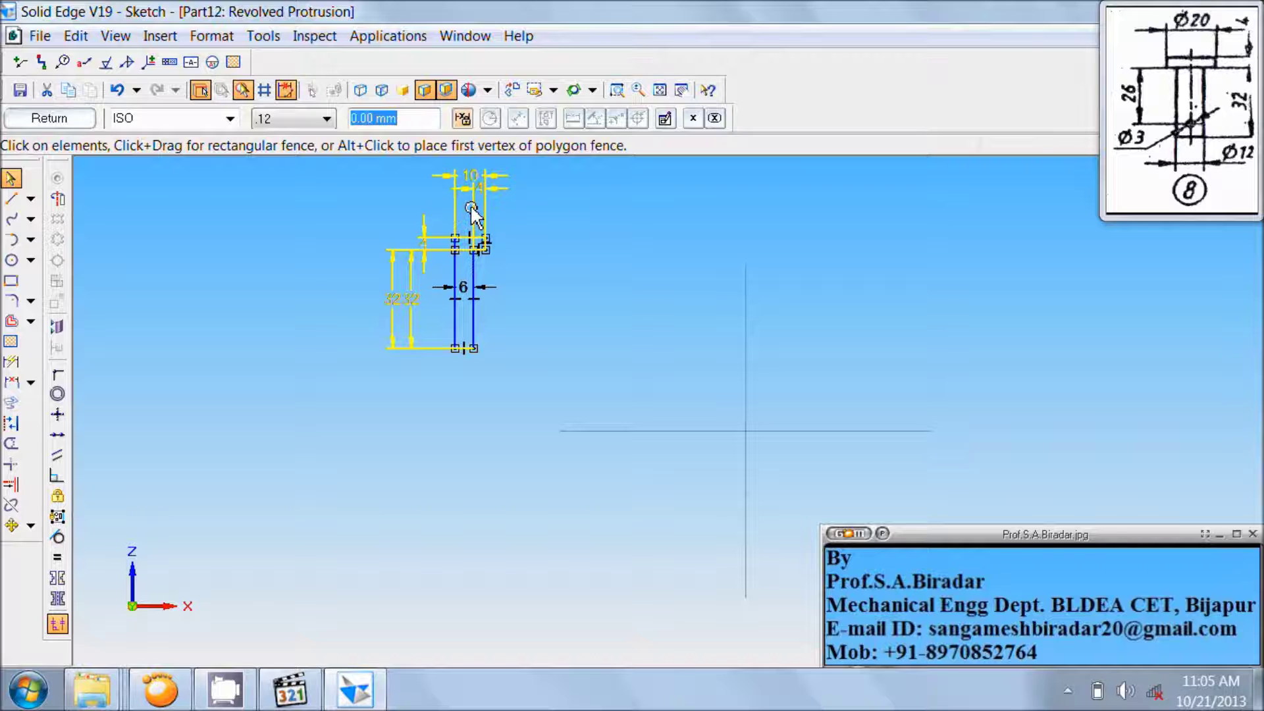
key("Delete")
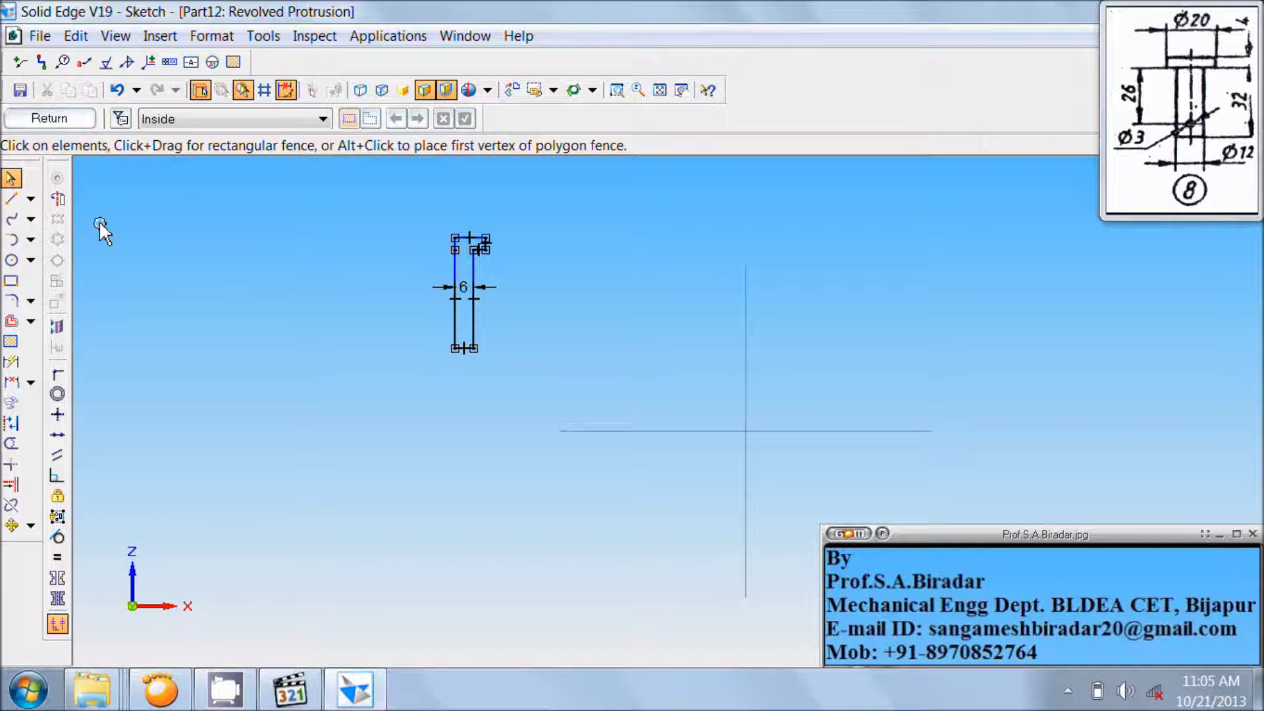
Step: Make the left vertical line the axis of revolution and close the sketch
left_click(60, 201)
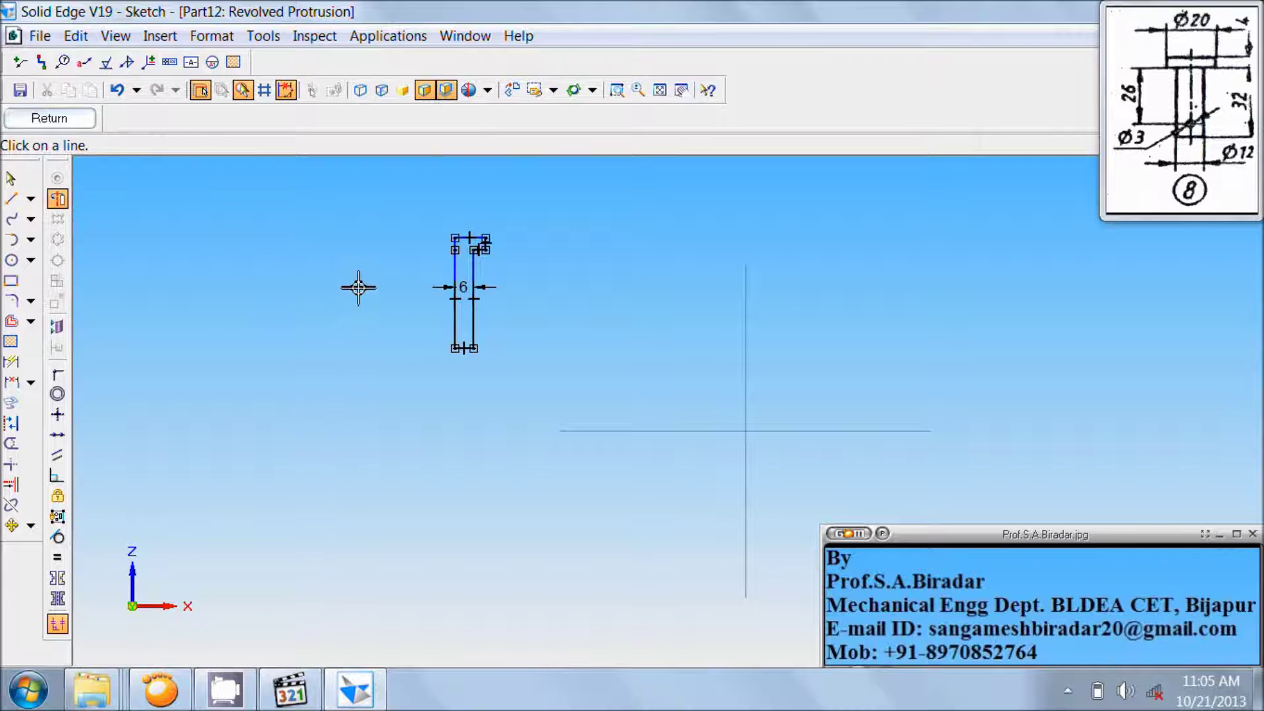
left_click(453, 284)
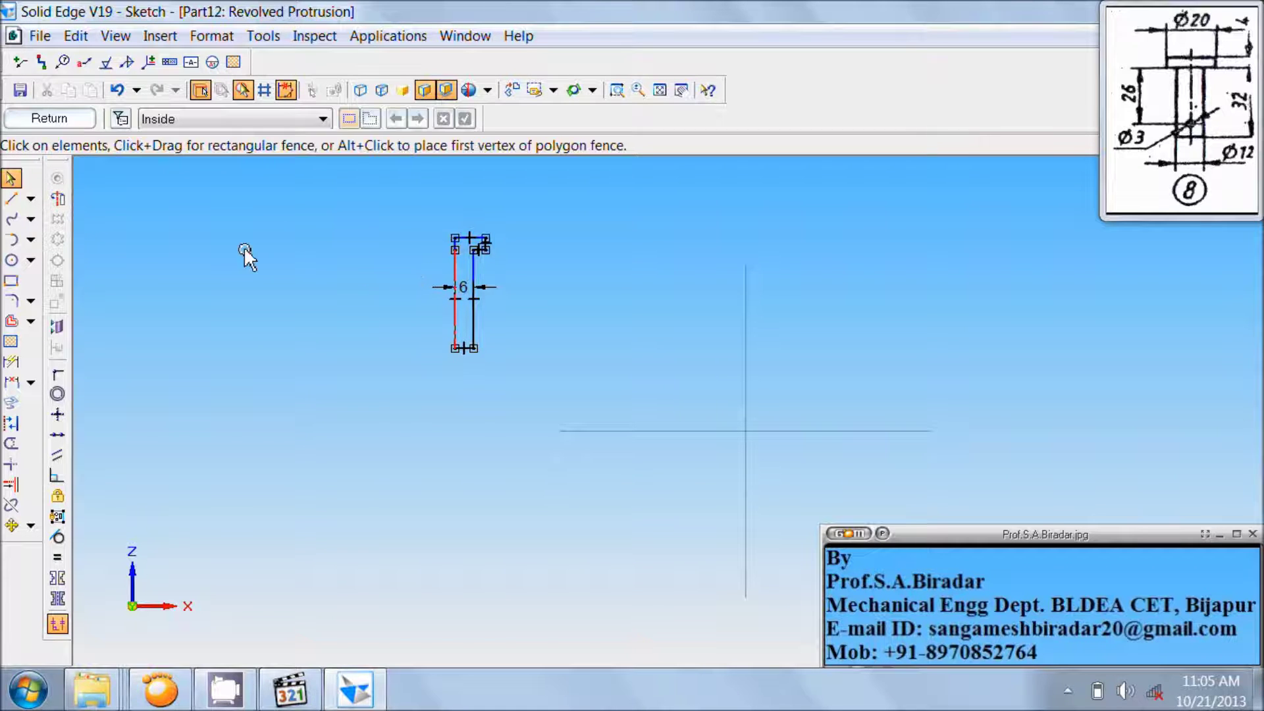
left_click(69, 126)
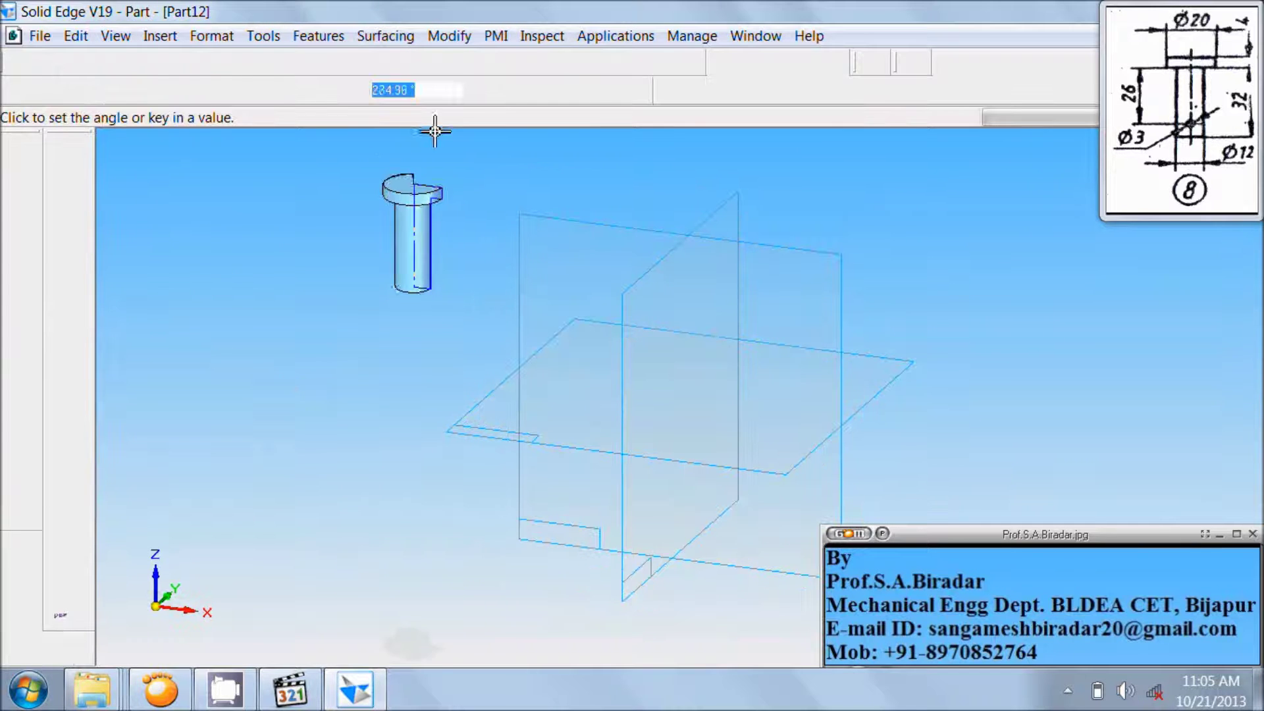
Step: Revolve the profile a full 360 degrees and finish the pin feature
left_click(474, 90)
left_click(465, 125)
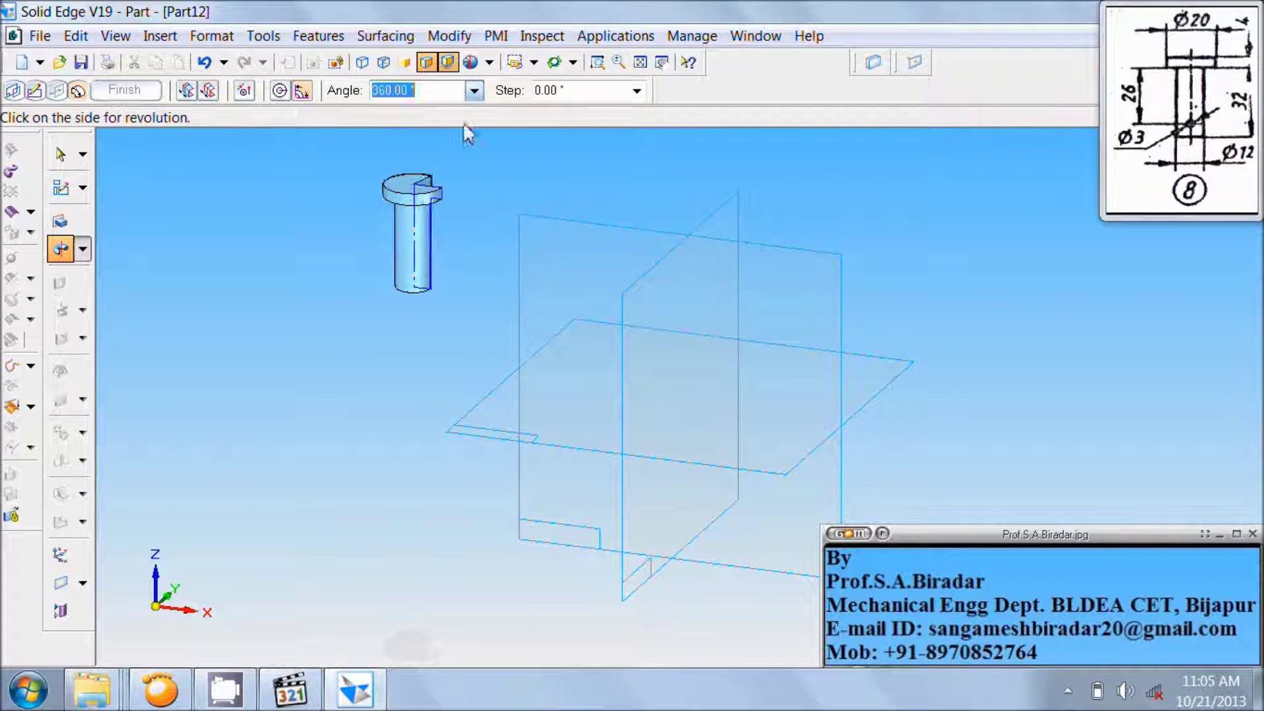
left_click(296, 191)
left_click(126, 90)
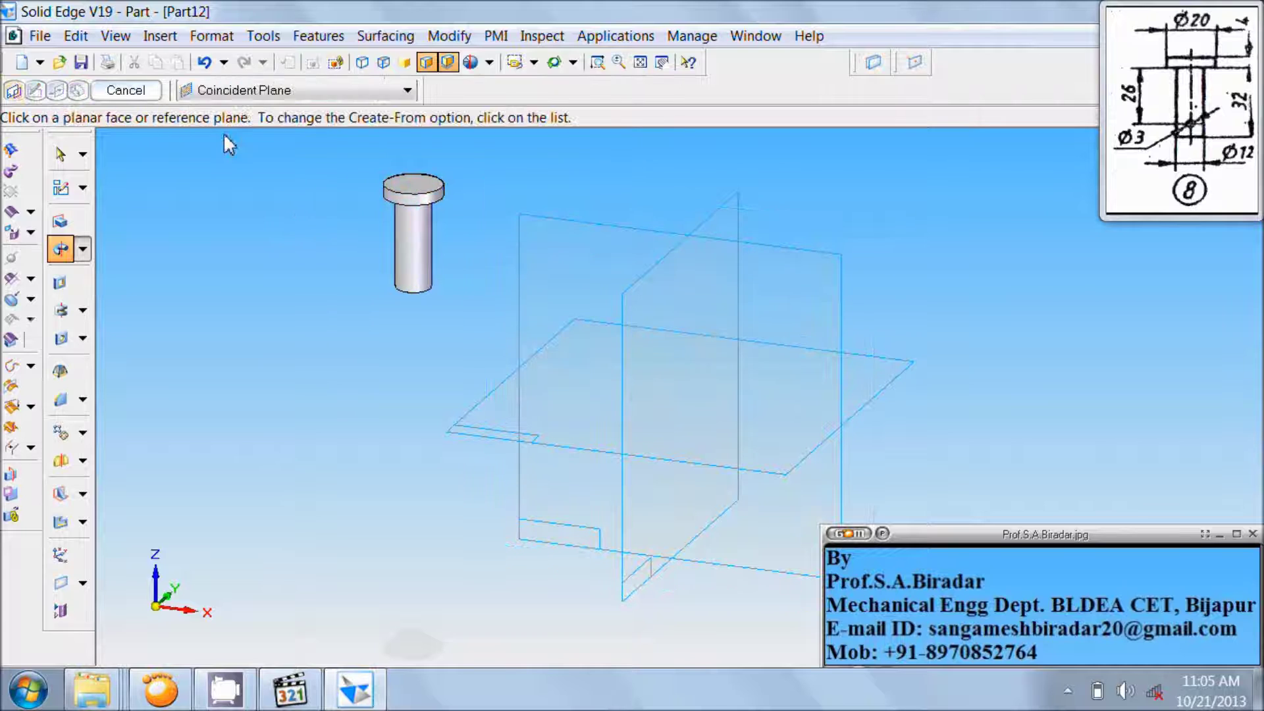
left_click(640, 63)
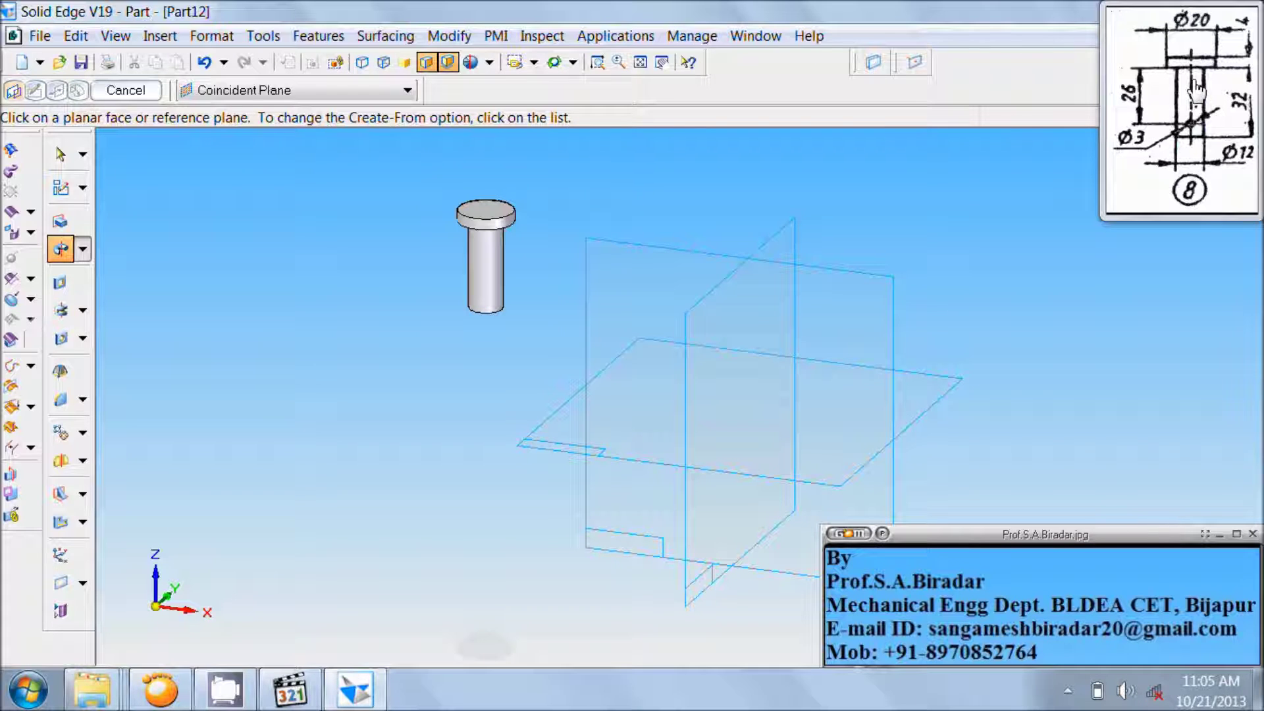
left_click(61, 283)
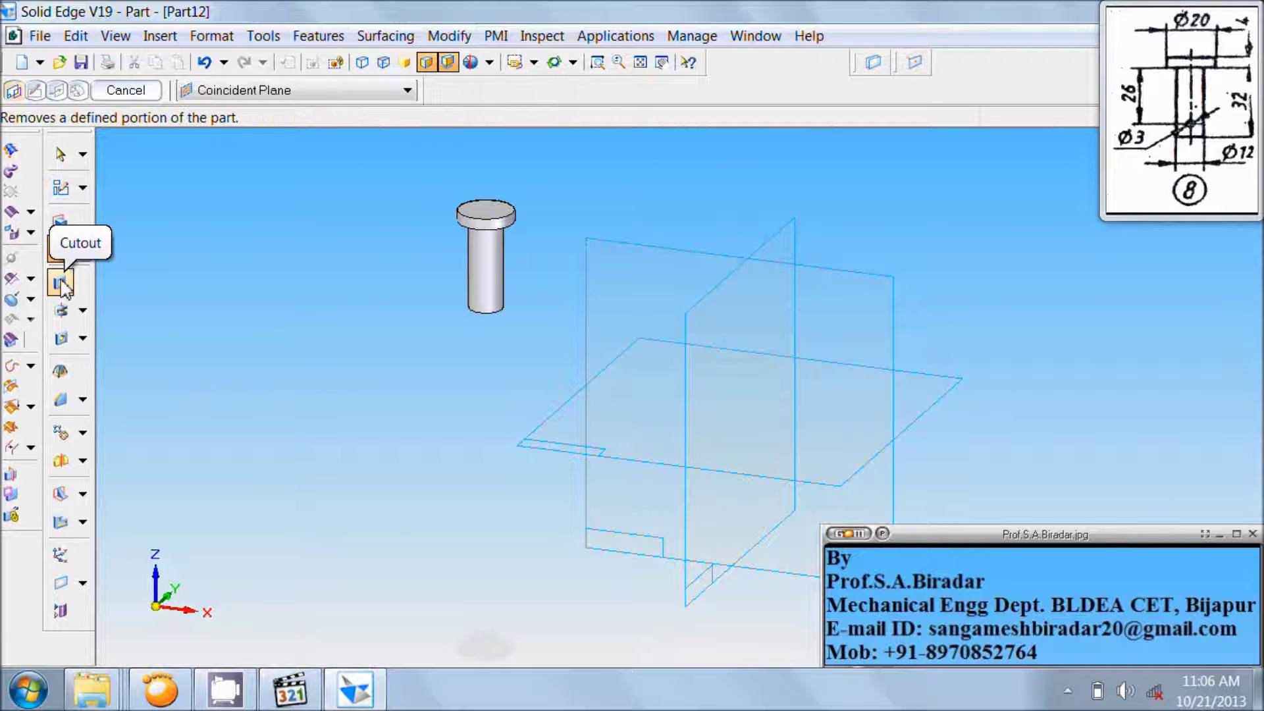
Step: On the front plane, draw a 26 mm vertical line down from the pin's top edge
left_click(635, 286)
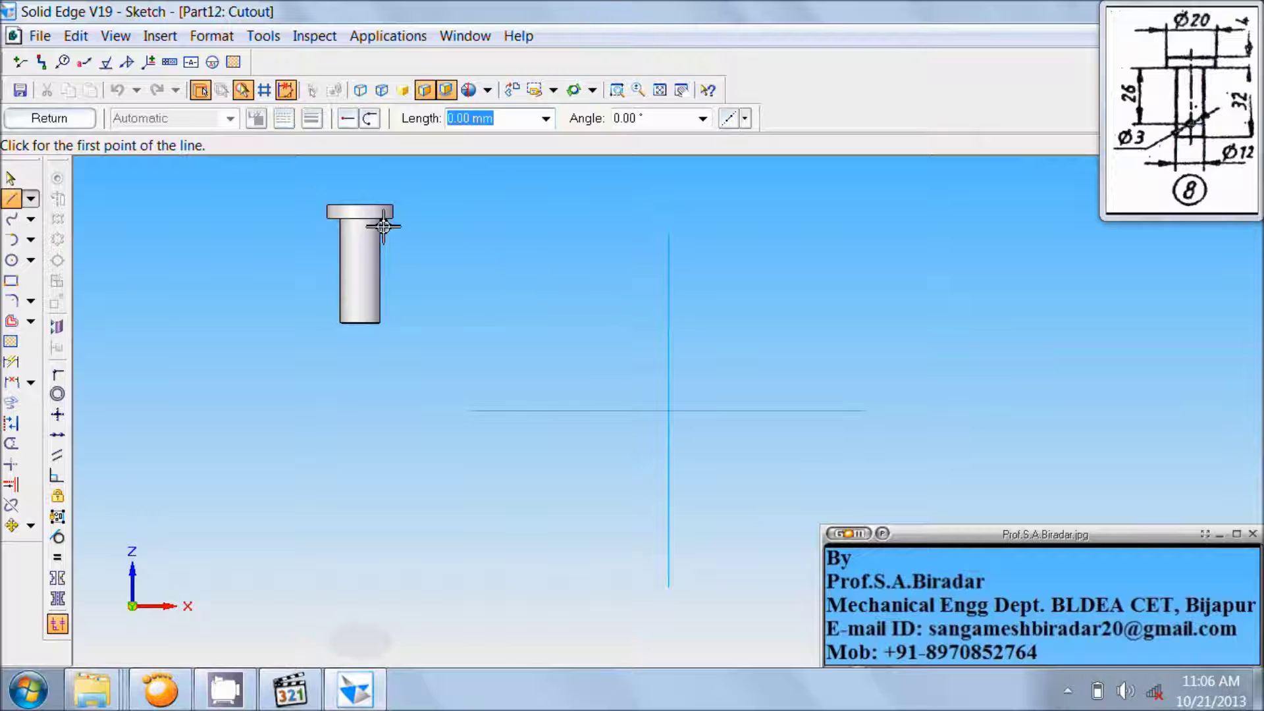
left_click(366, 219)
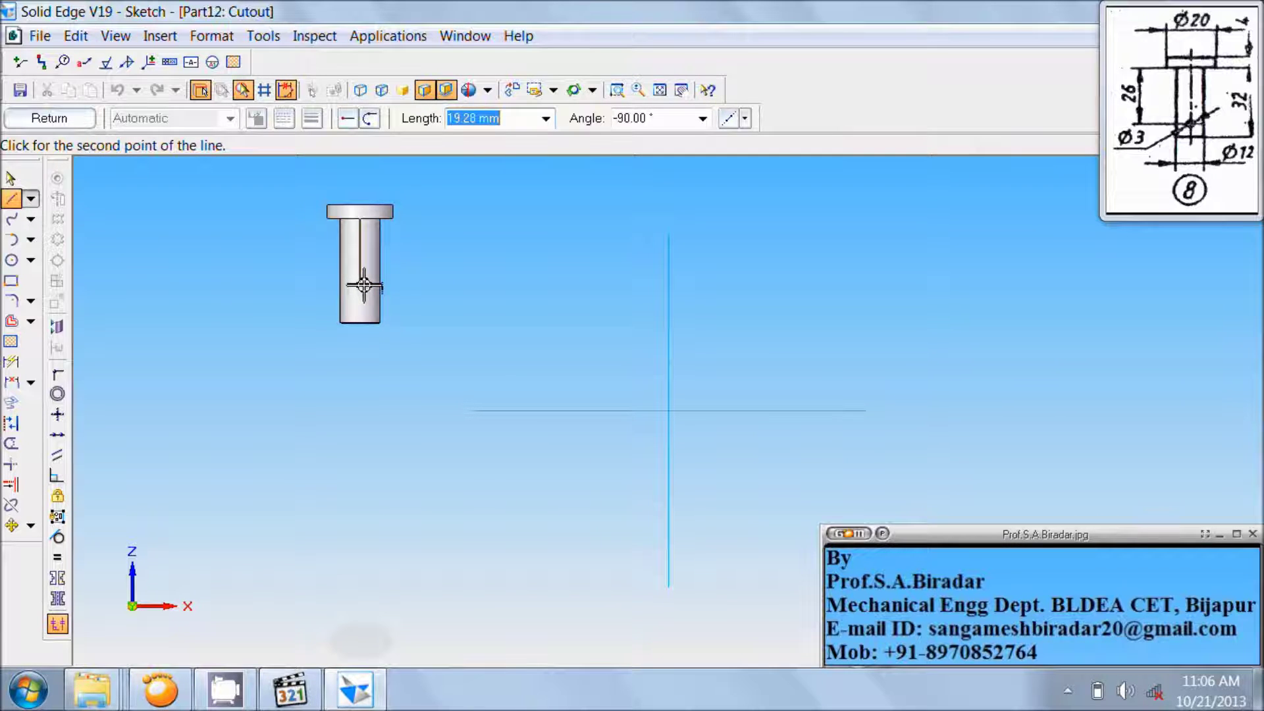
type("2")
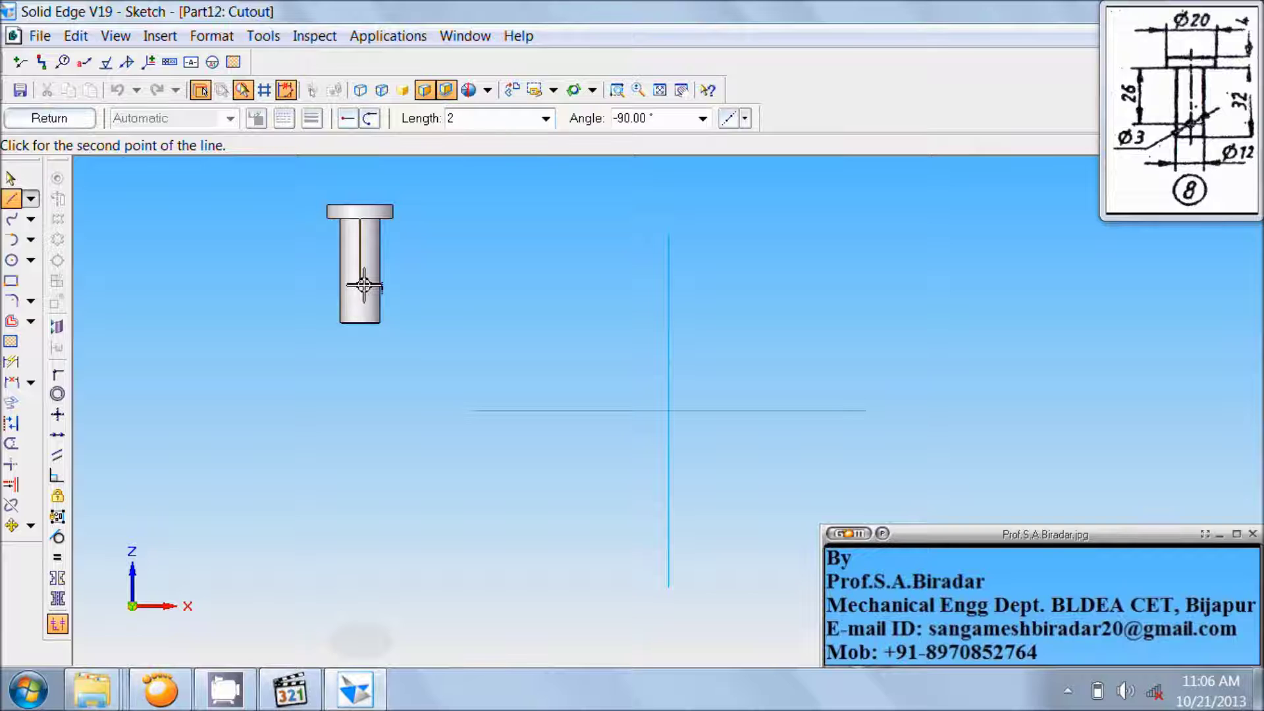
type("6")
key("Tab")
type("-")
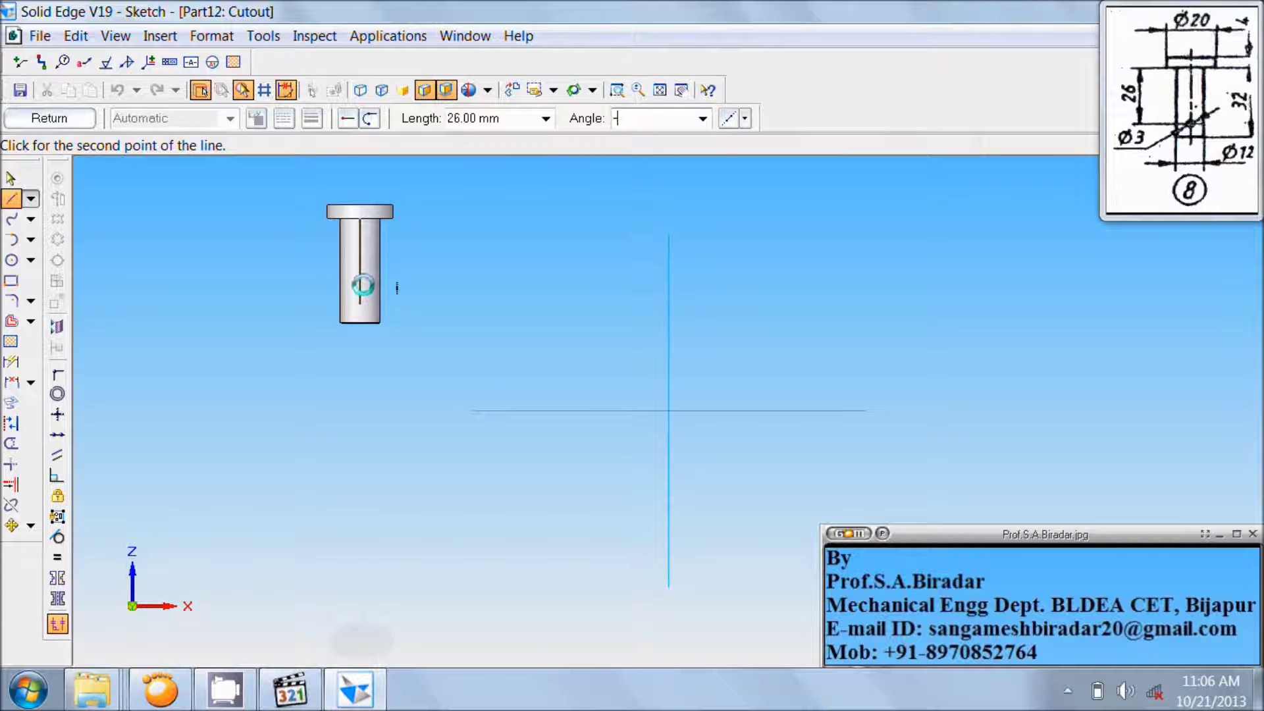
key("Return")
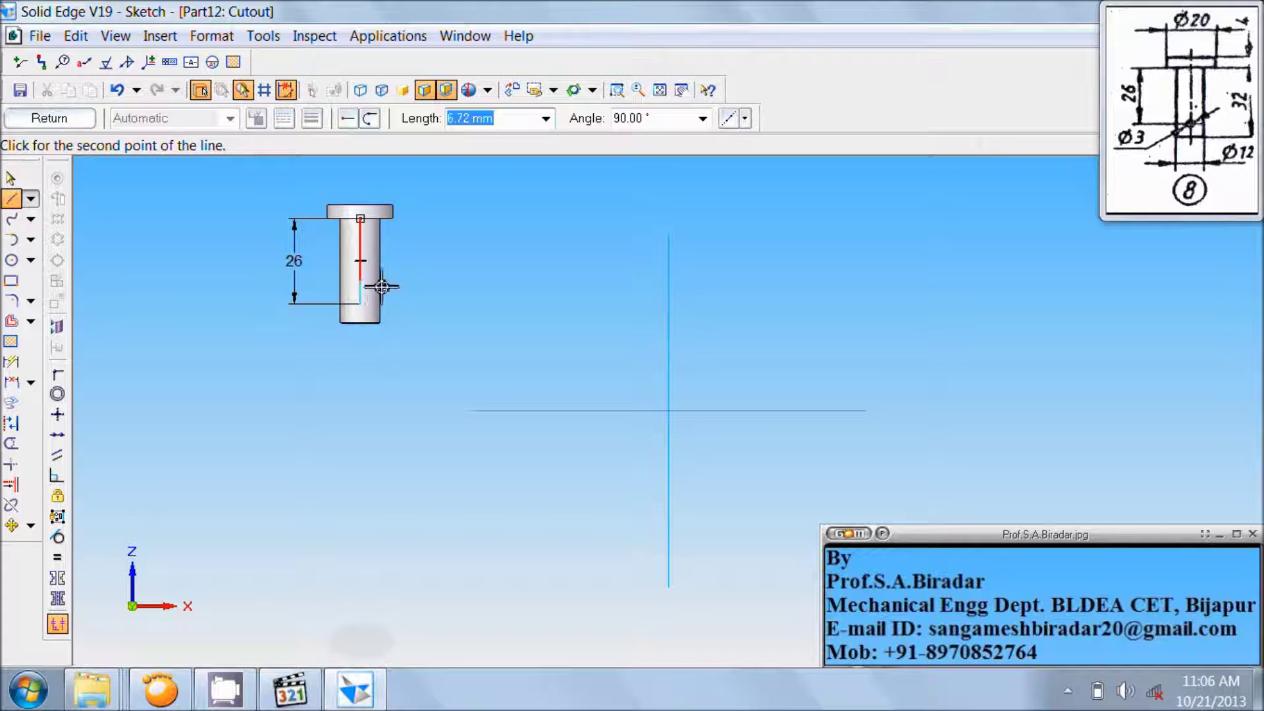
right_click(421, 313)
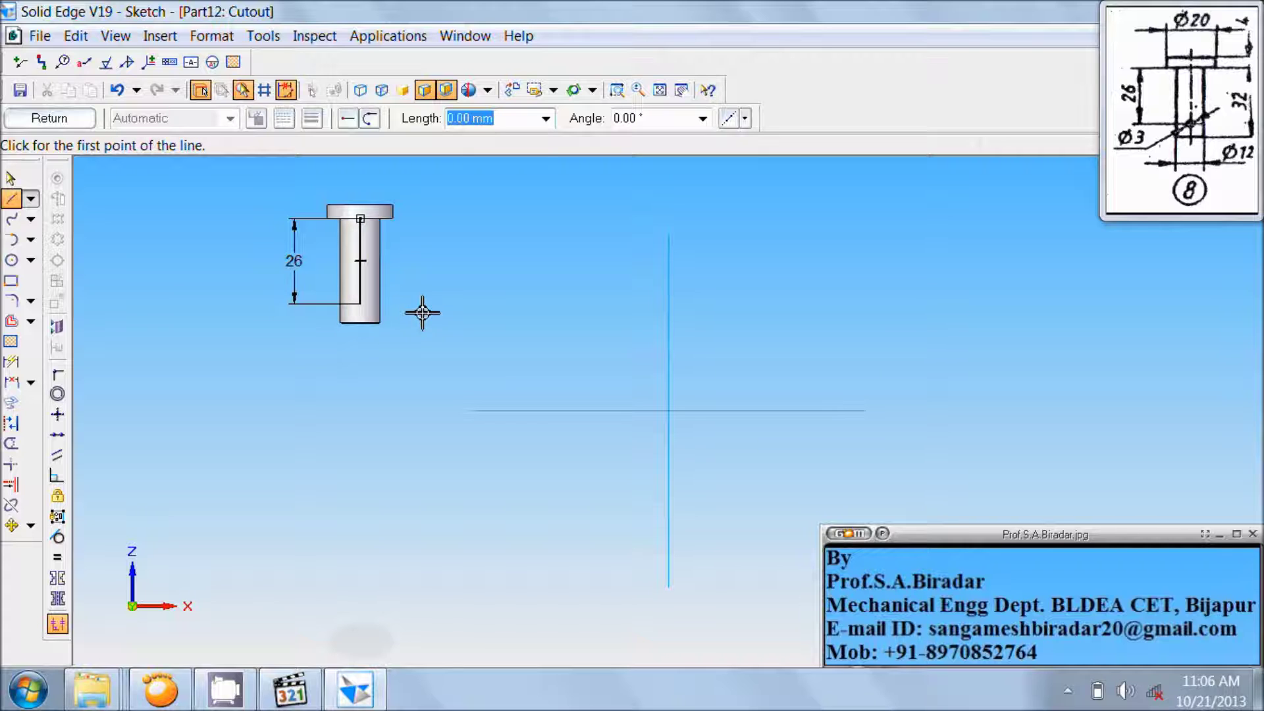
Step: Draw a 3 mm diameter circle centred at the helper line's lower end
left_click(13, 261)
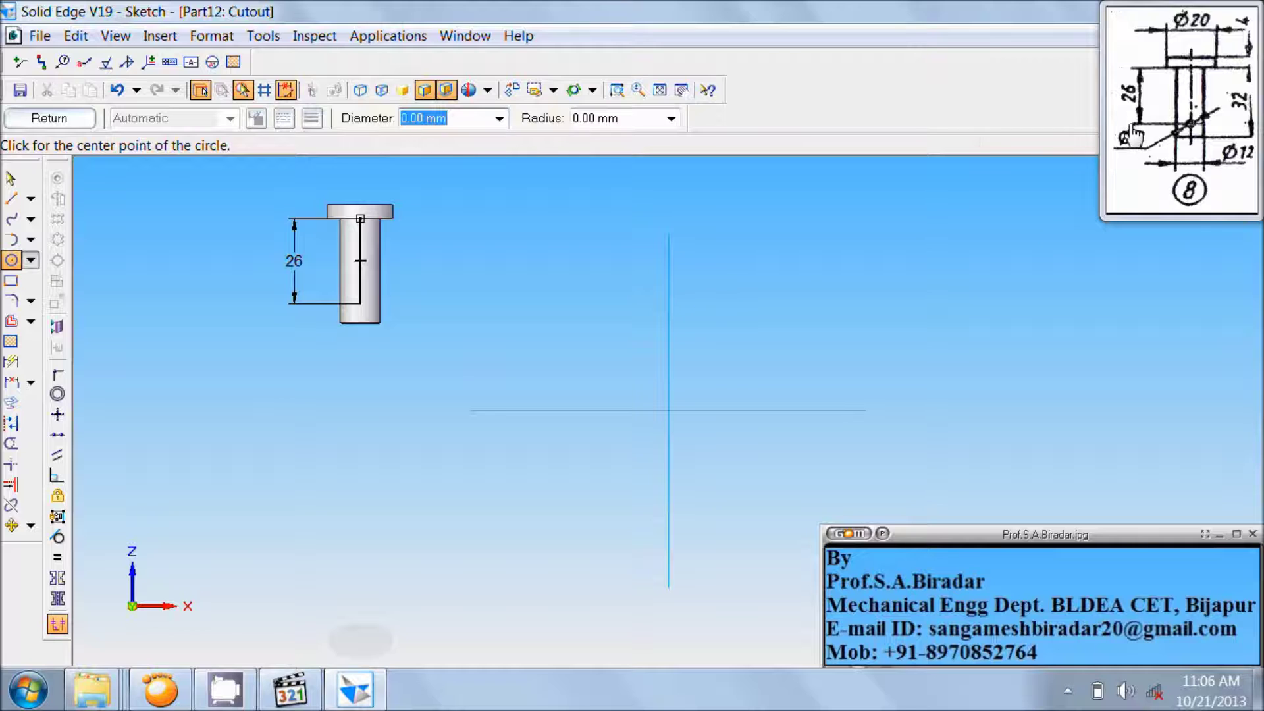
left_click(363, 304)
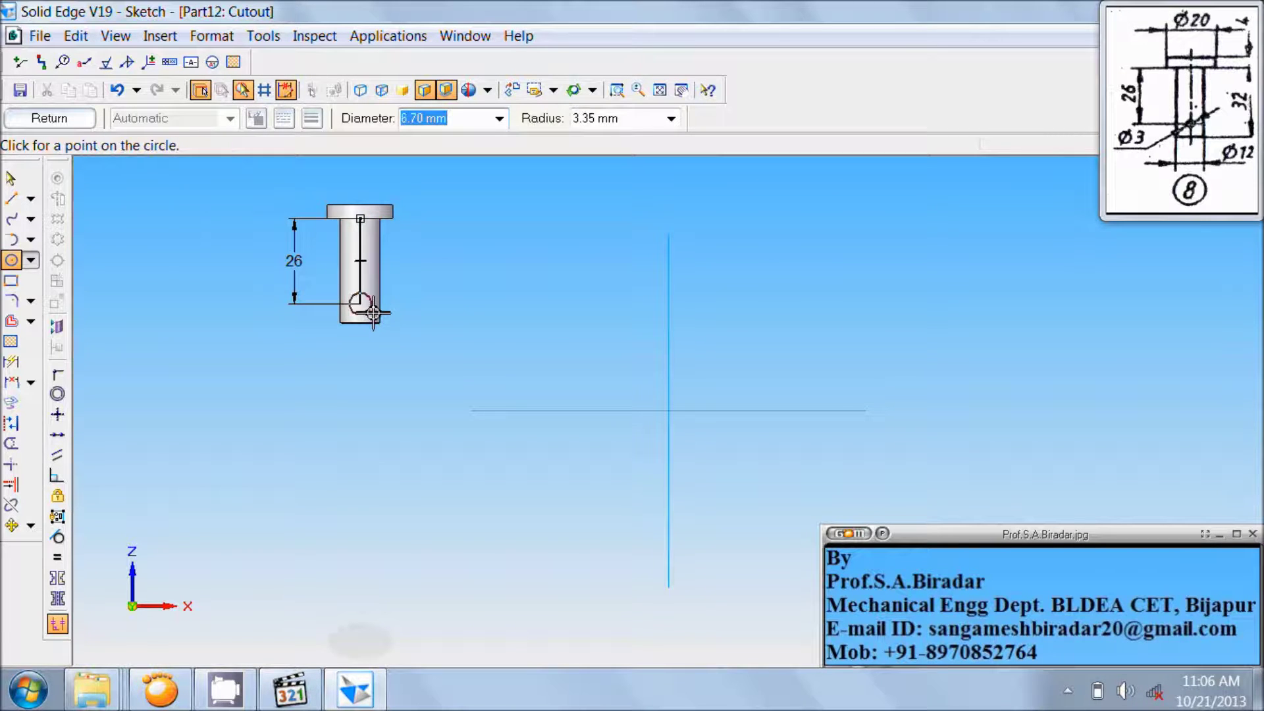
type("3")
key("Return")
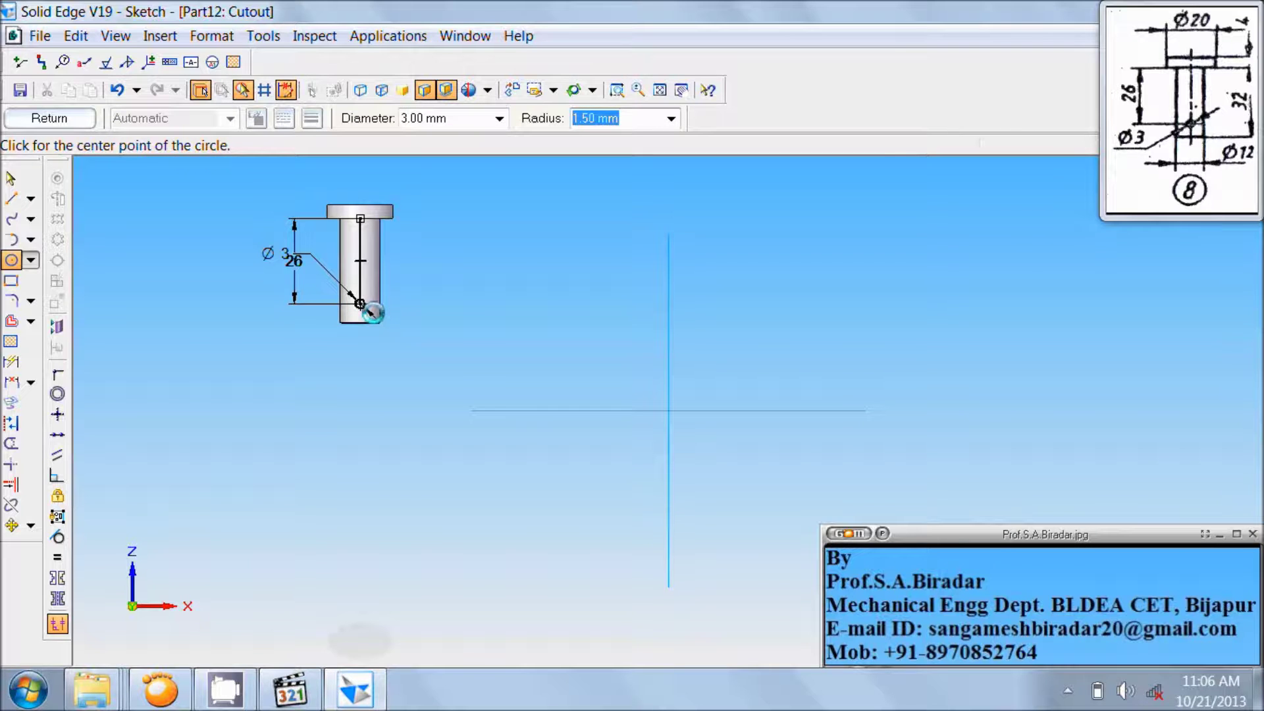
Step: Delete the 26 mm helper line and its dimension
left_click(12, 179)
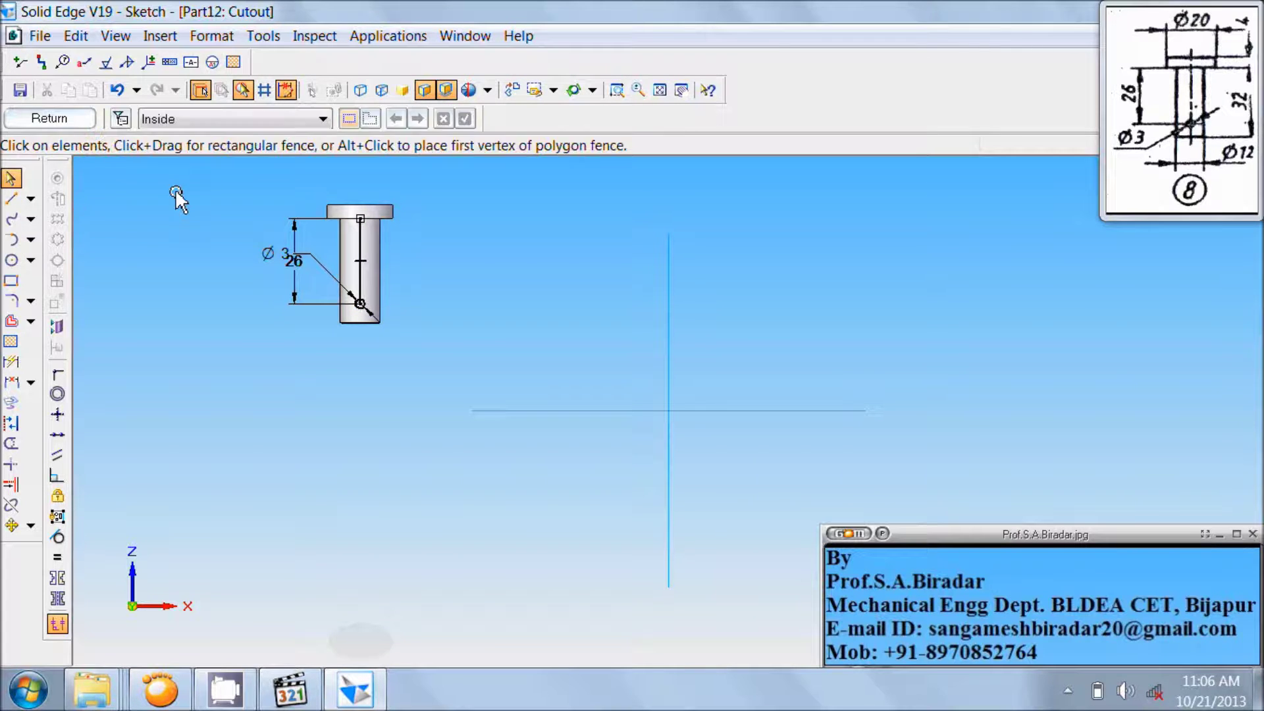
left_click(364, 249)
key("Delete")
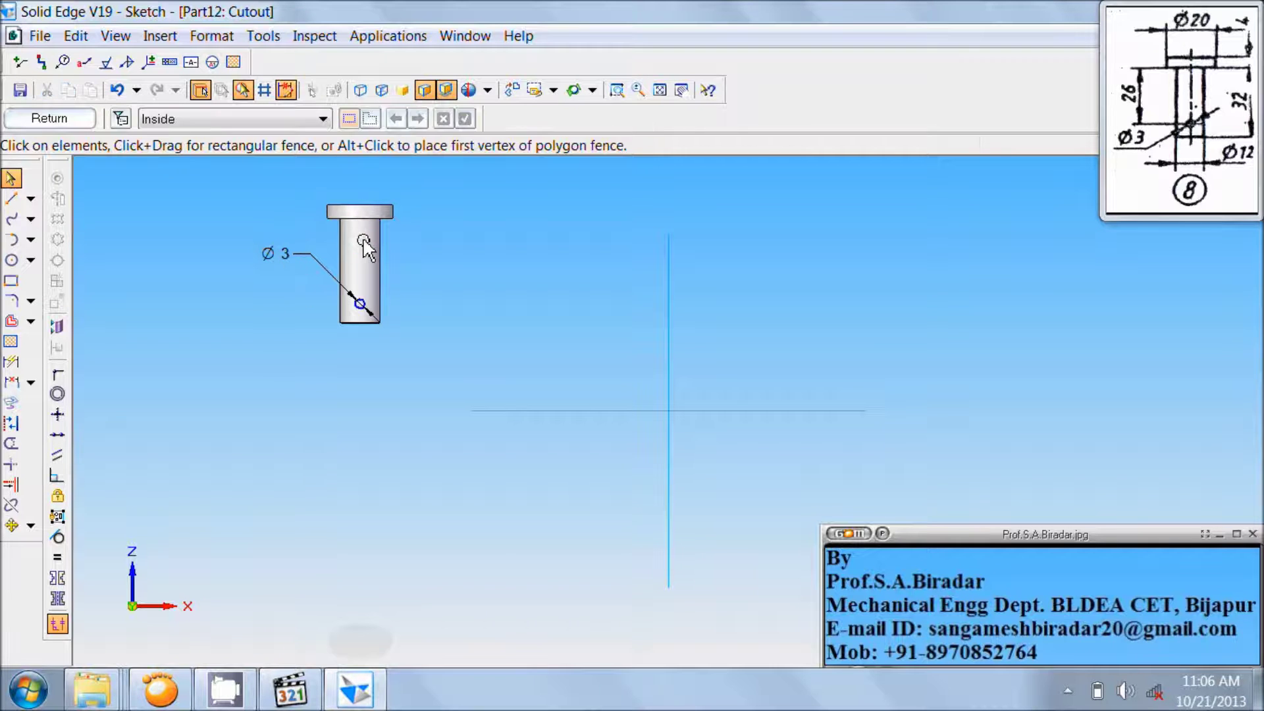
Step: Cut the 3 mm circle symmetrically through the pin's shank and finish the cutout
left_click(77, 119)
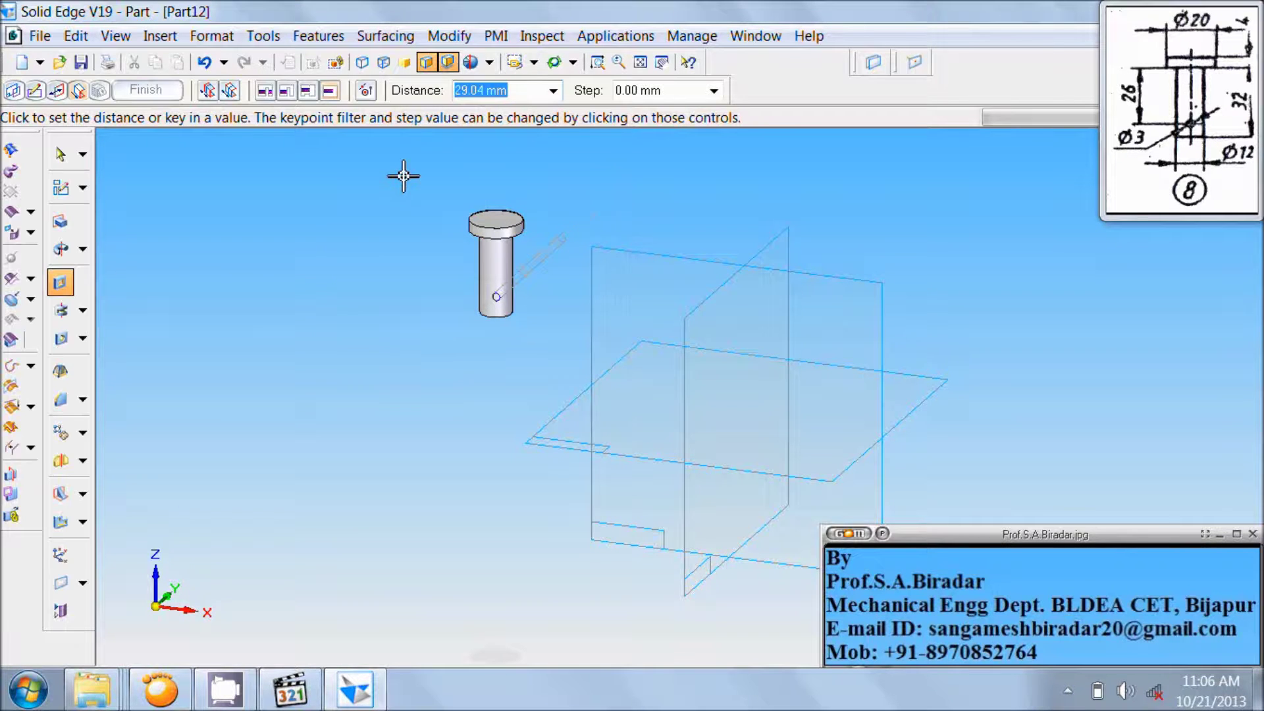
left_click(230, 91)
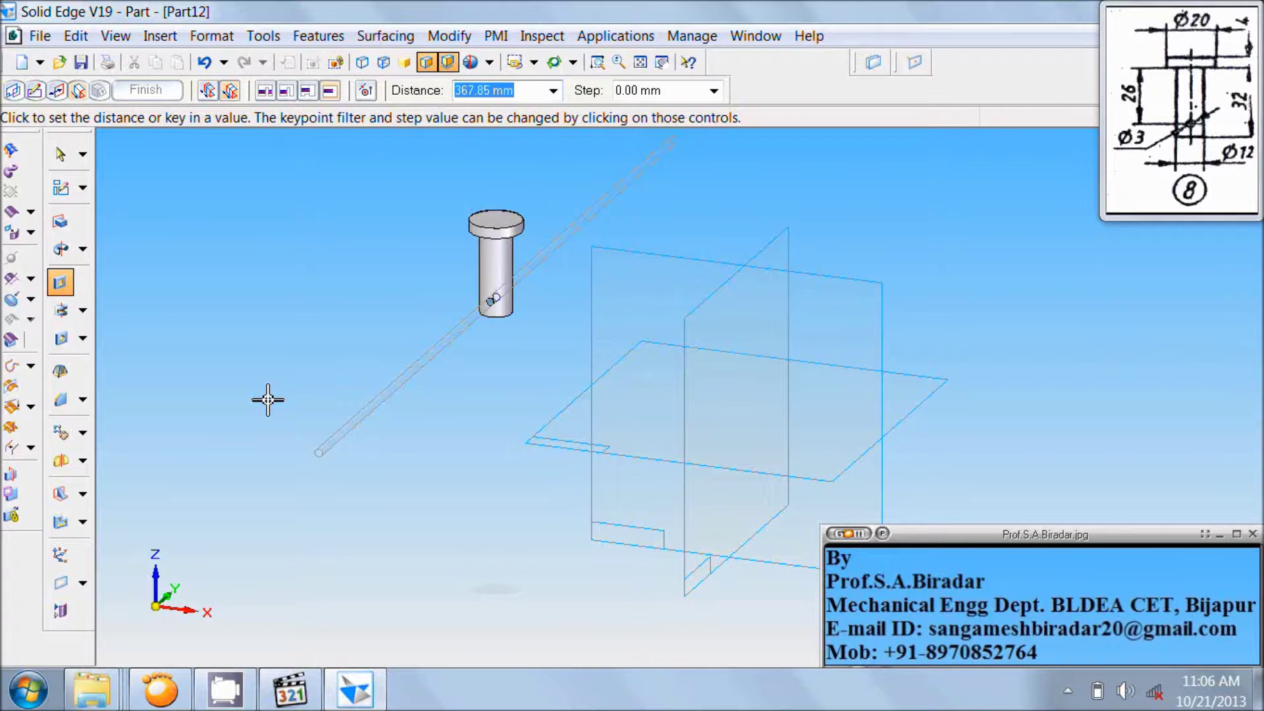
left_click(266, 399)
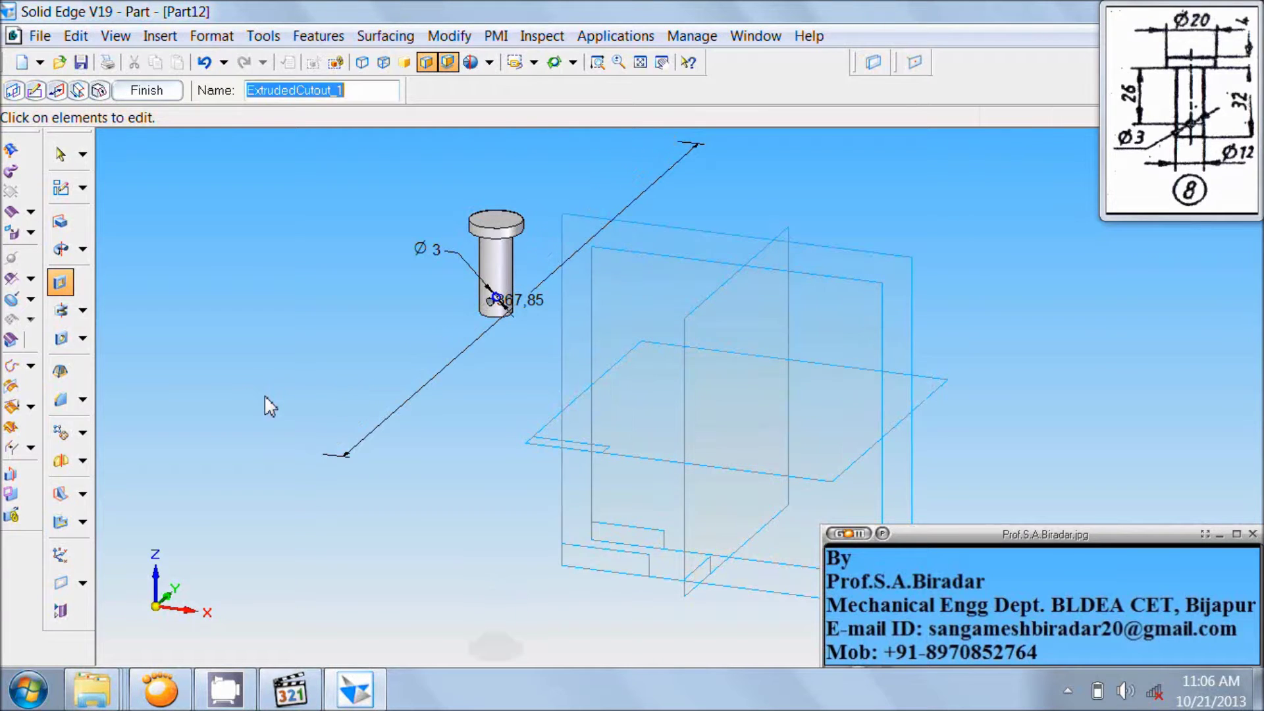
left_click(147, 90)
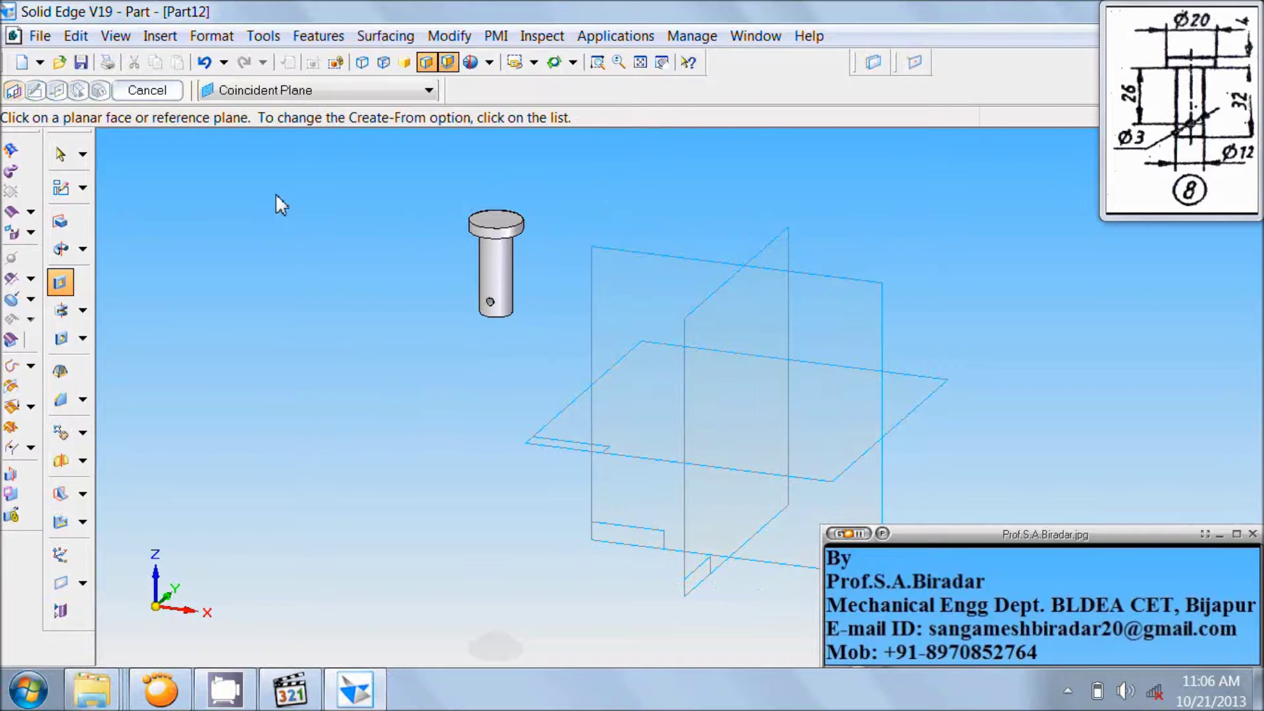
left_click(640, 63)
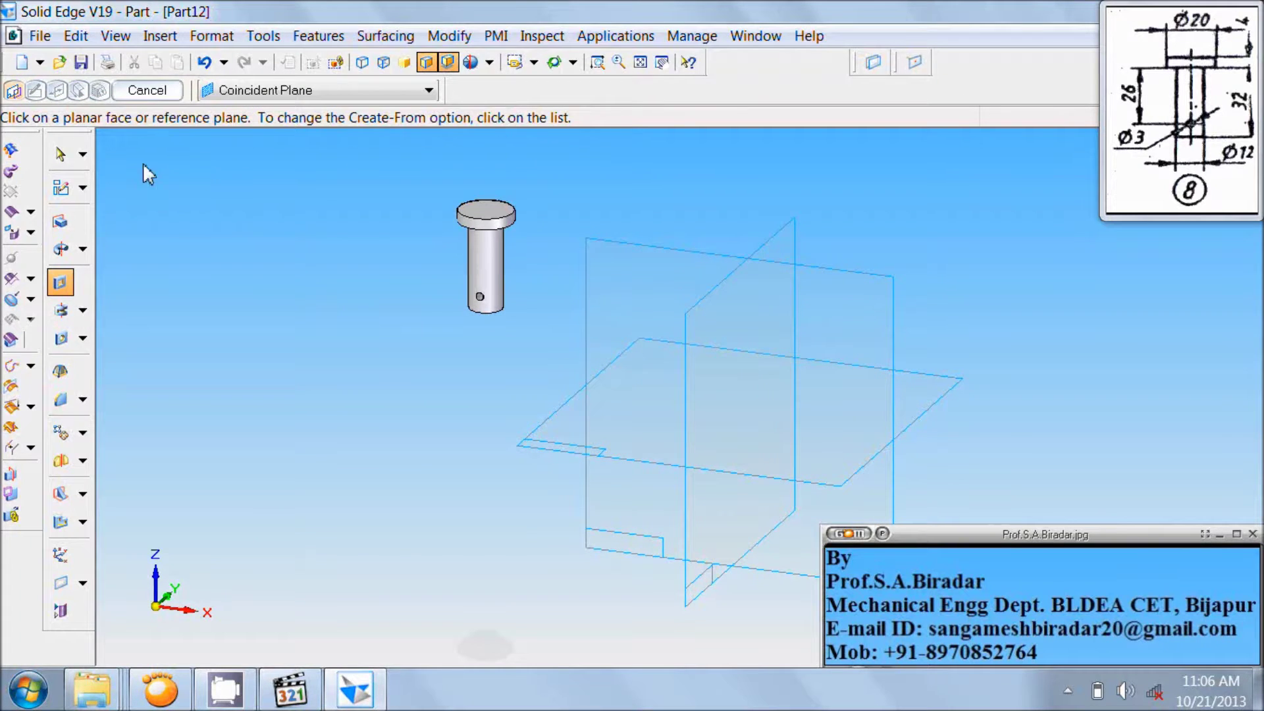
Step: Open Save As and clear the old file name to save the part as 'Part 8 Pin'
left_click(40, 36)
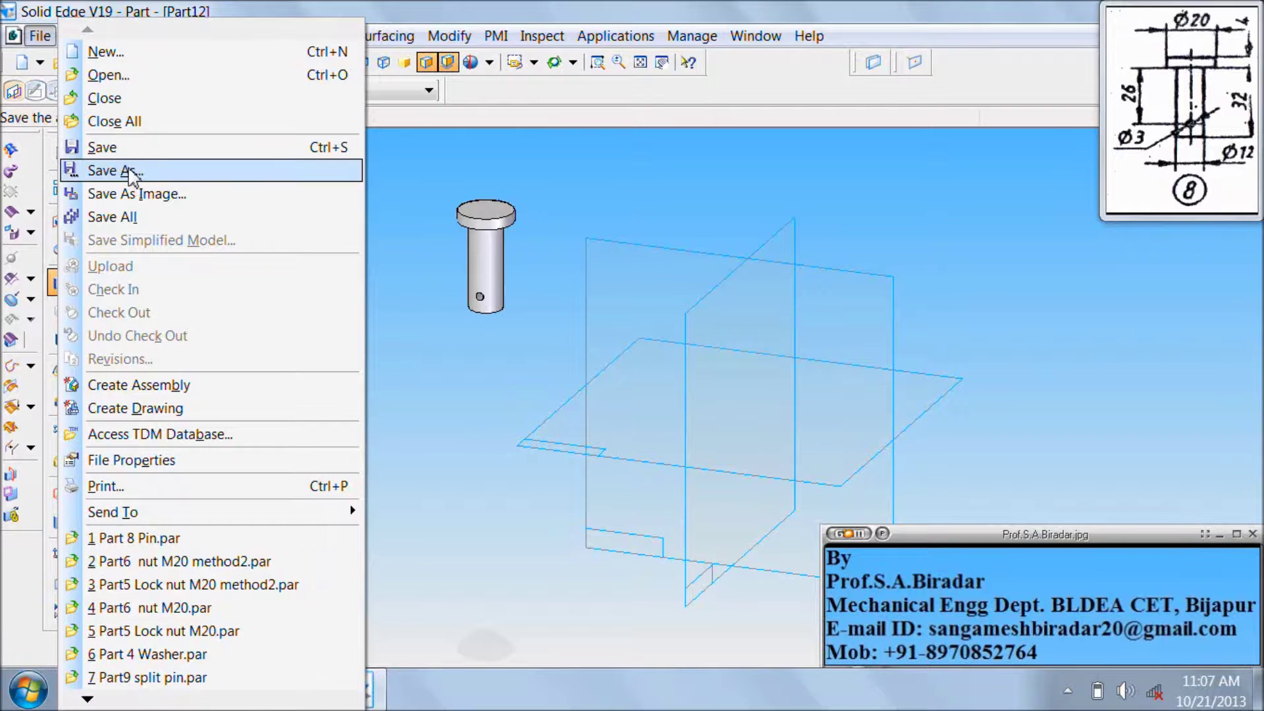
left_click(131, 174)
left_click(546, 432)
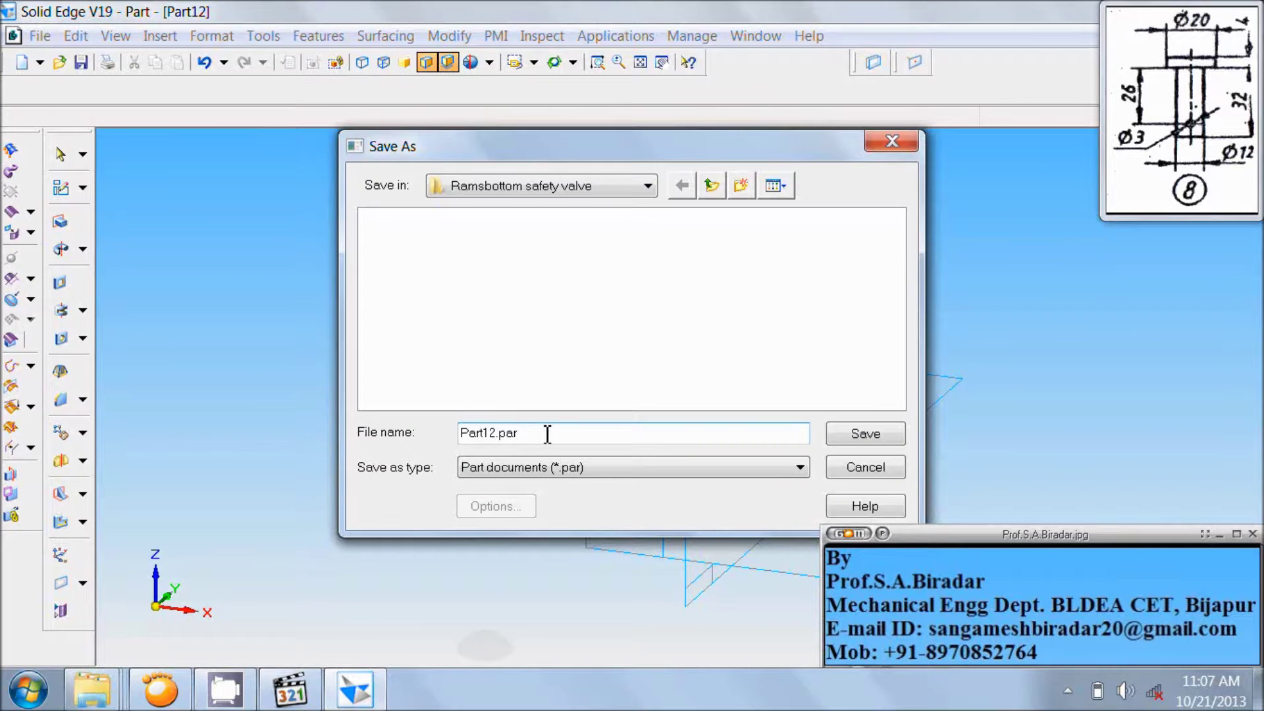
key("BackSpace")
key("BackSpace")
key("BackSpace")
key("BackSpace")
key("BackSpace")
type("8 ")
type("Pin")
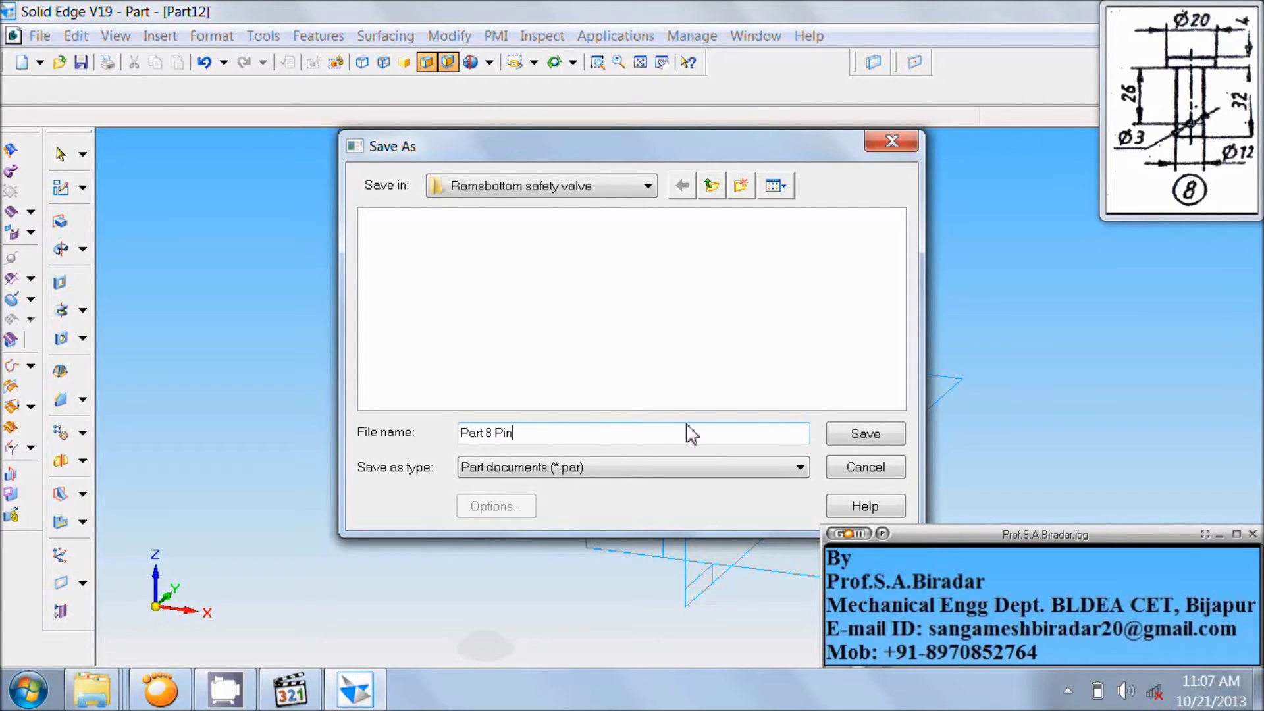